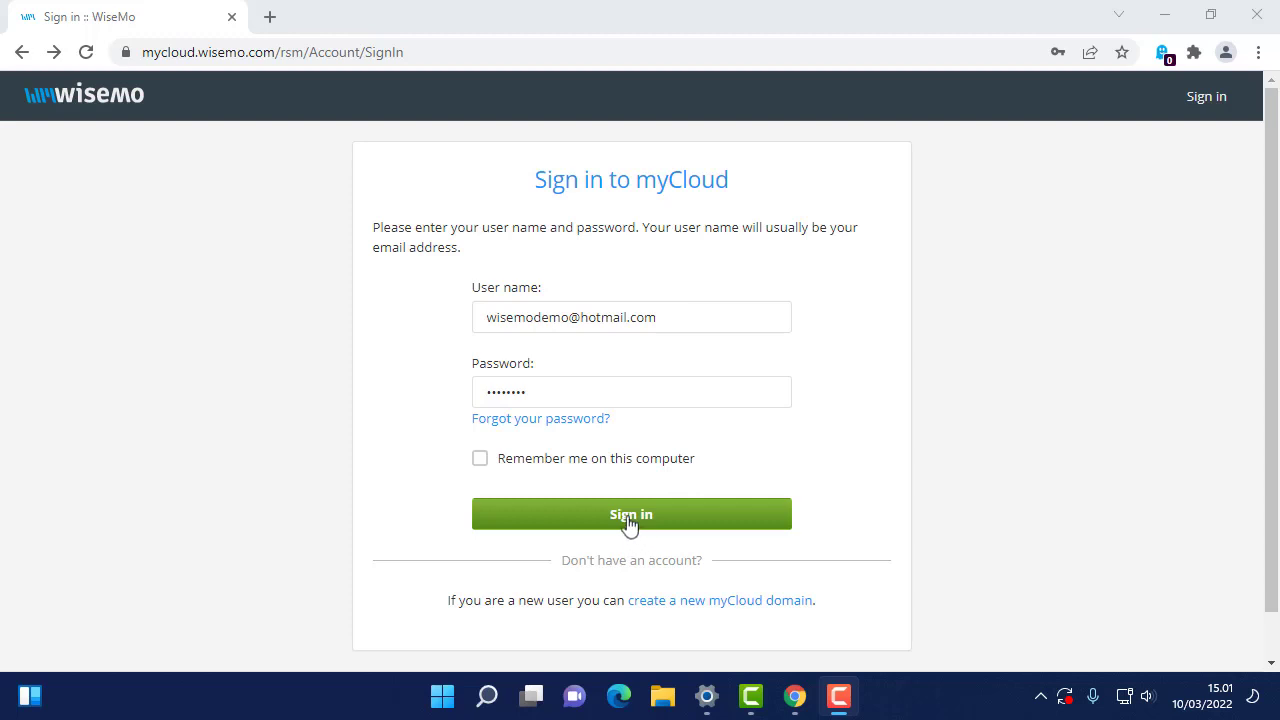
Step: Sign in to myCloud and download the Remote Desktop Host installer MSI for Windows from the Deployment page
{"action": "left_click", "coordinate": [624, 519]}
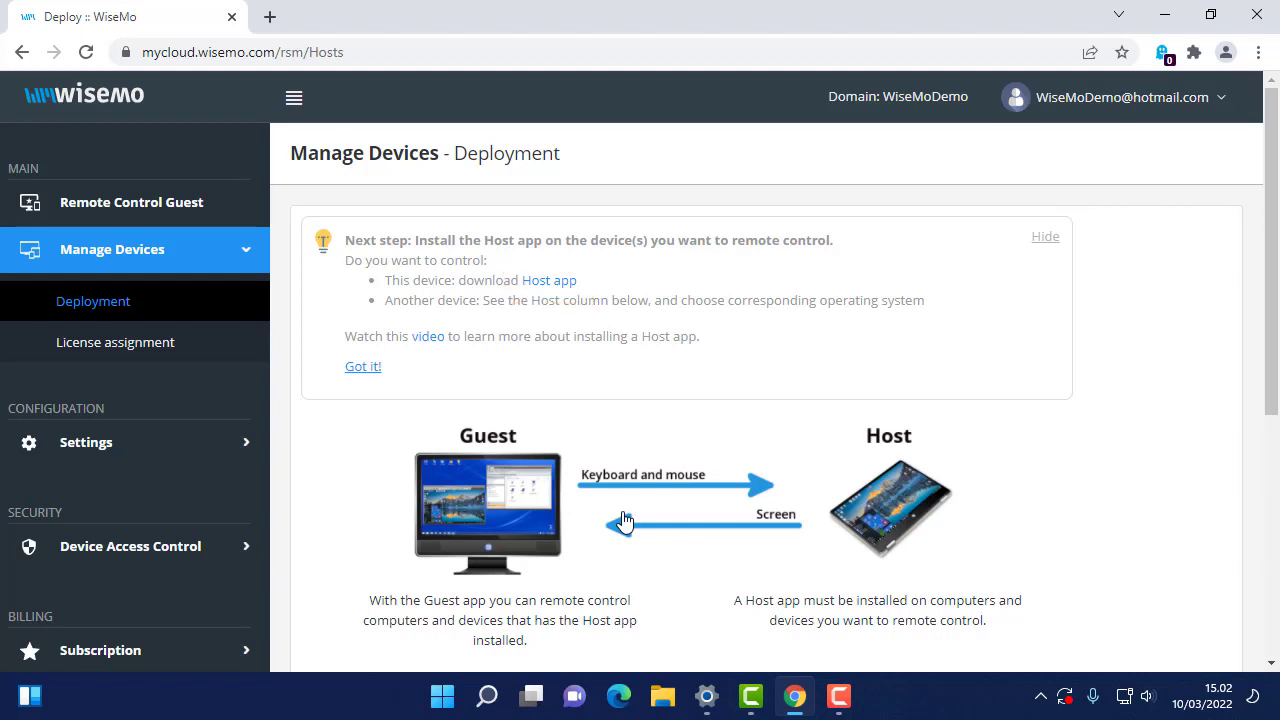
{"action": "scroll", "coordinate": [622, 520], "scroll_direction": "down", "scroll_amount": 3}
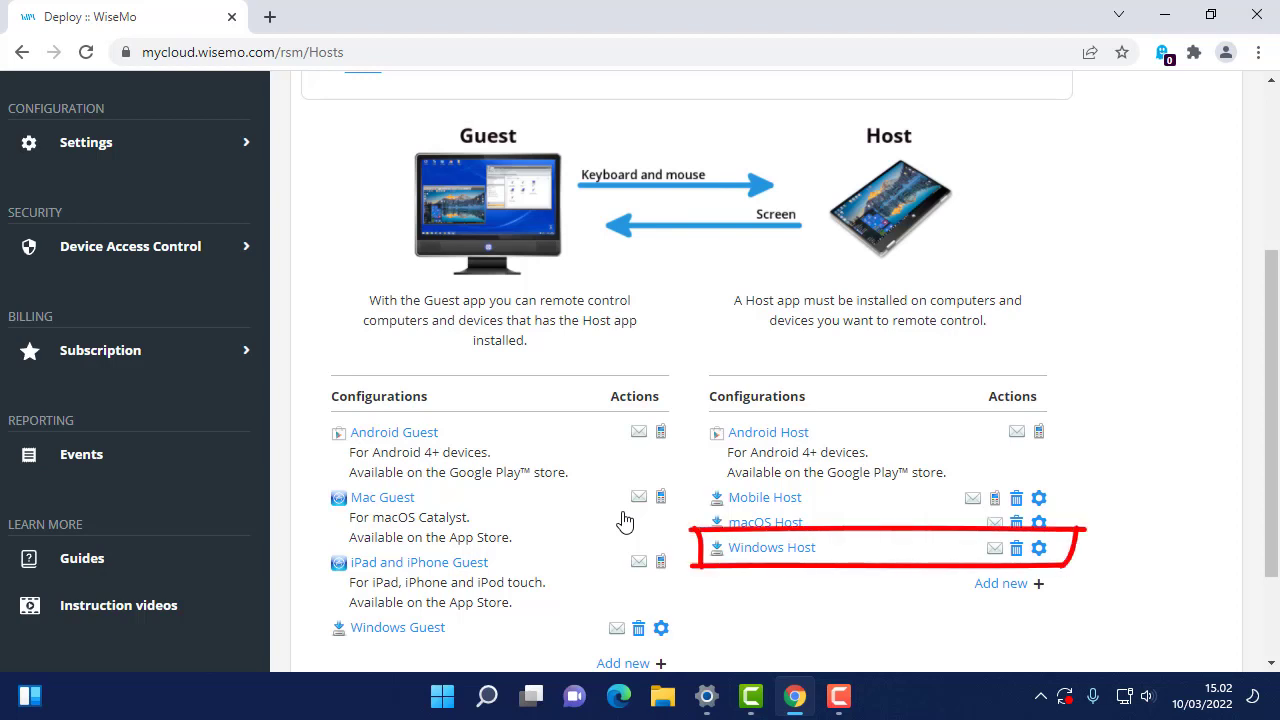
{"action": "left_click", "coordinate": [752, 550]}
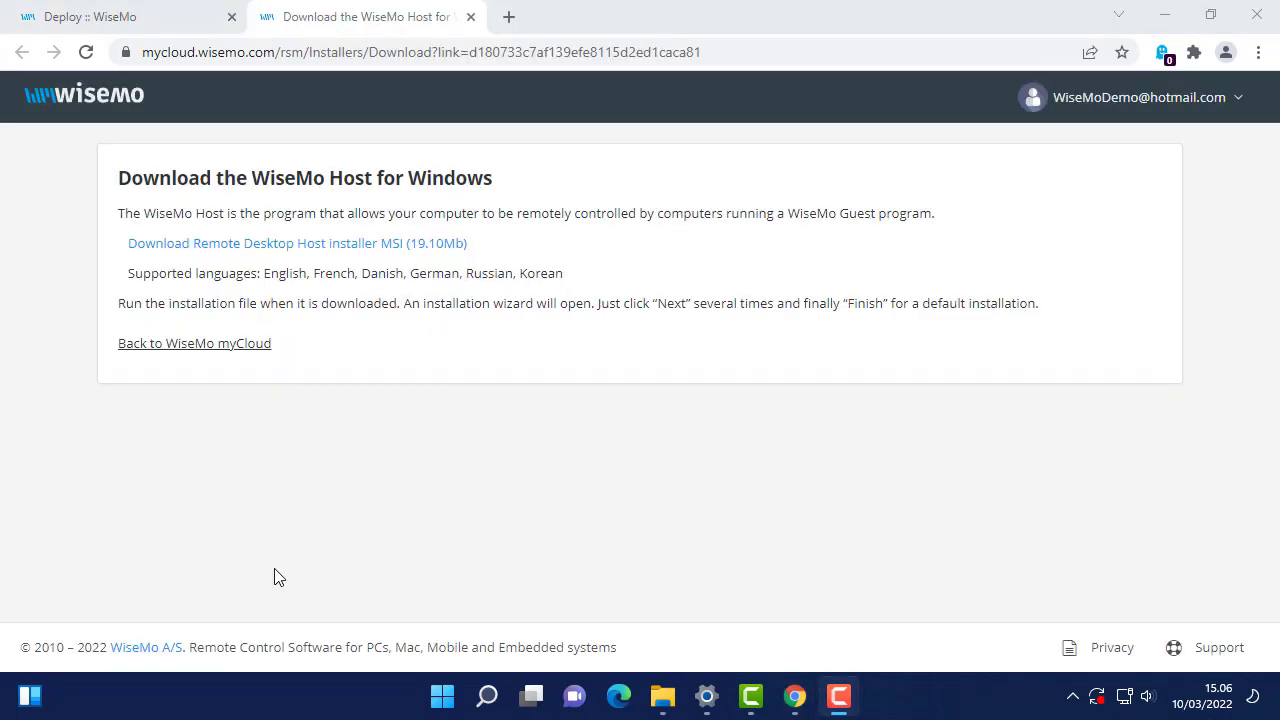
{"action": "left_click", "coordinate": [287, 247]}
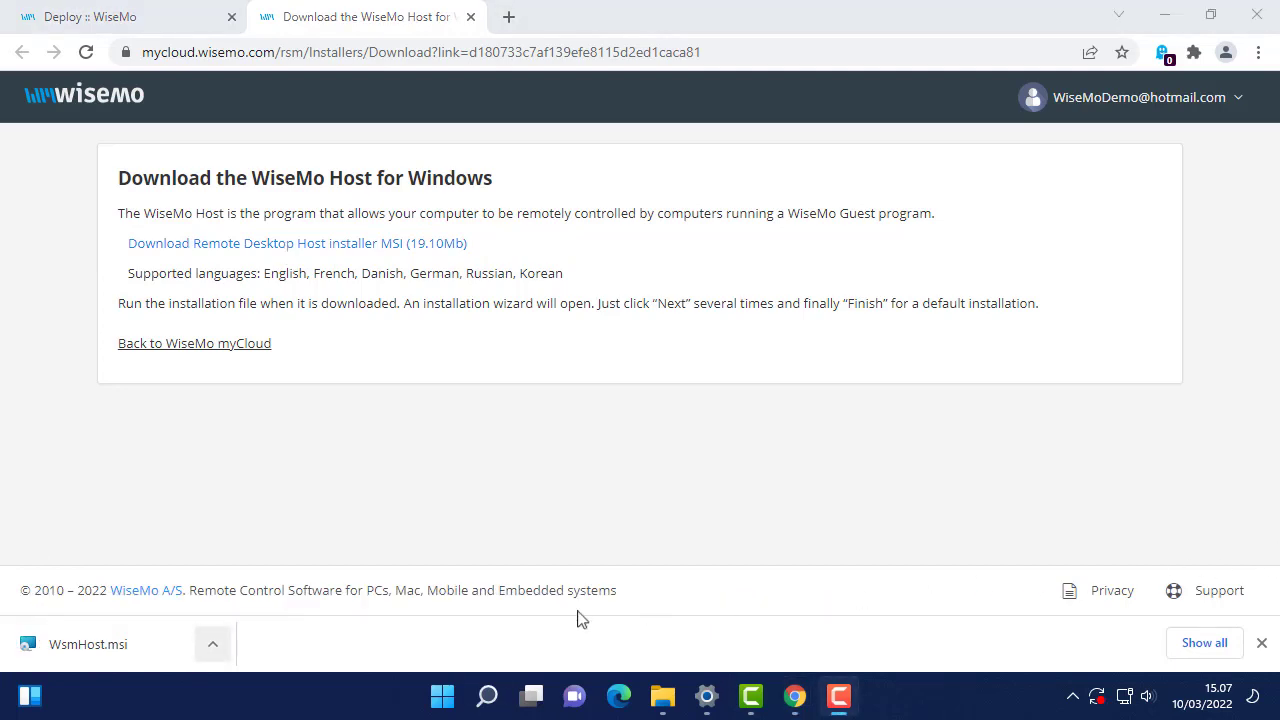
Step: Run the downloaded WsmHost.msi setup, accept the License Agreement and keep the default destination folder
{"action": "left_click", "coordinate": [157, 648]}
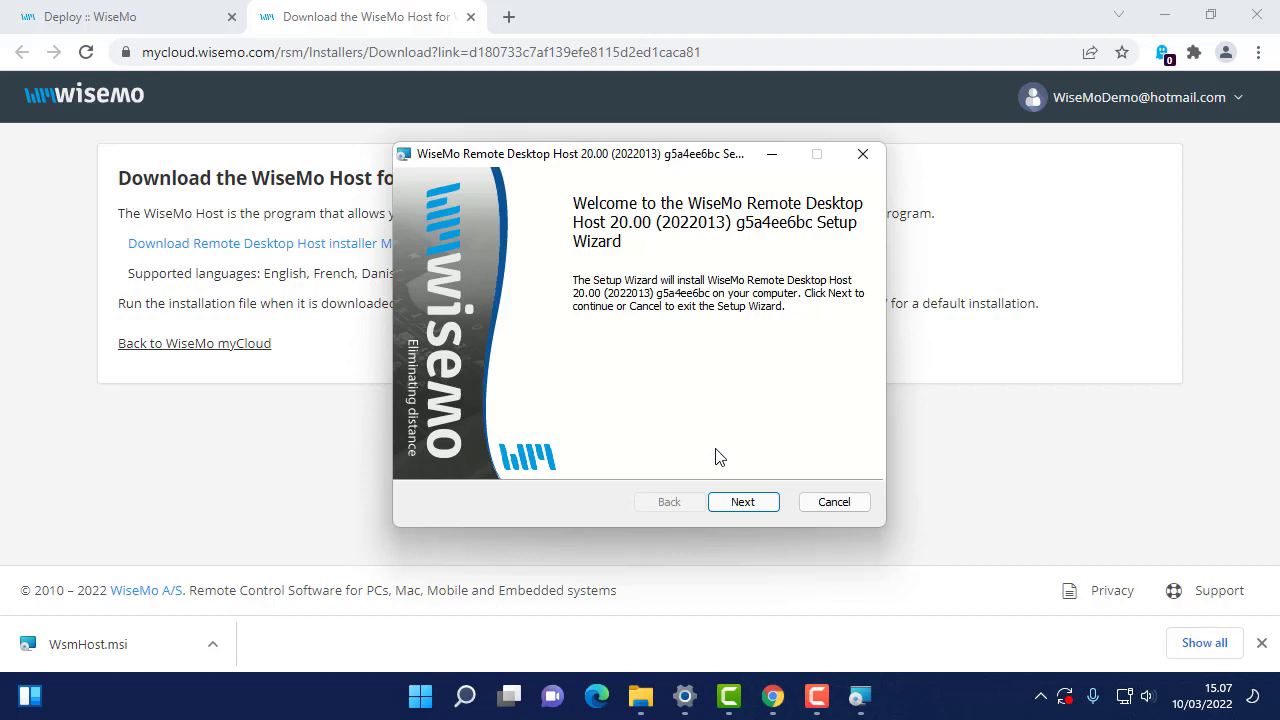
{"action": "left_click", "coordinate": [738, 502]}
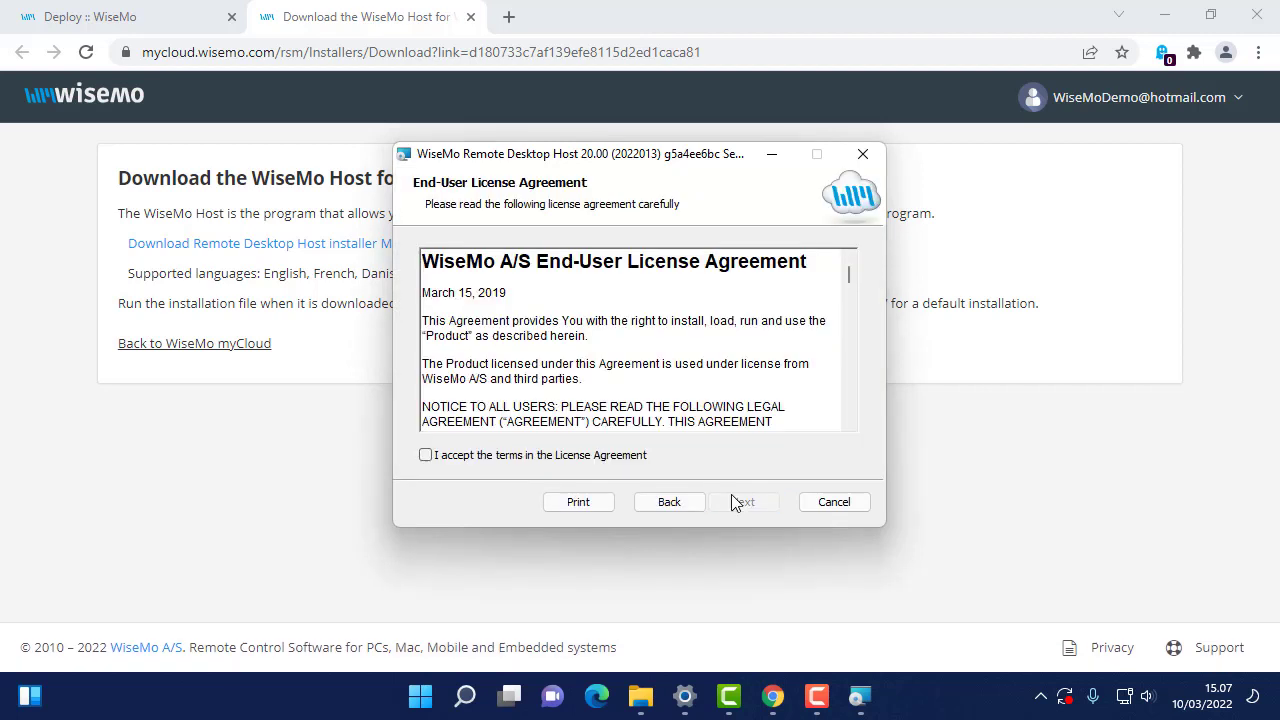
{"action": "left_click", "coordinate": [630, 456]}
{"action": "left_click", "coordinate": [722, 501]}
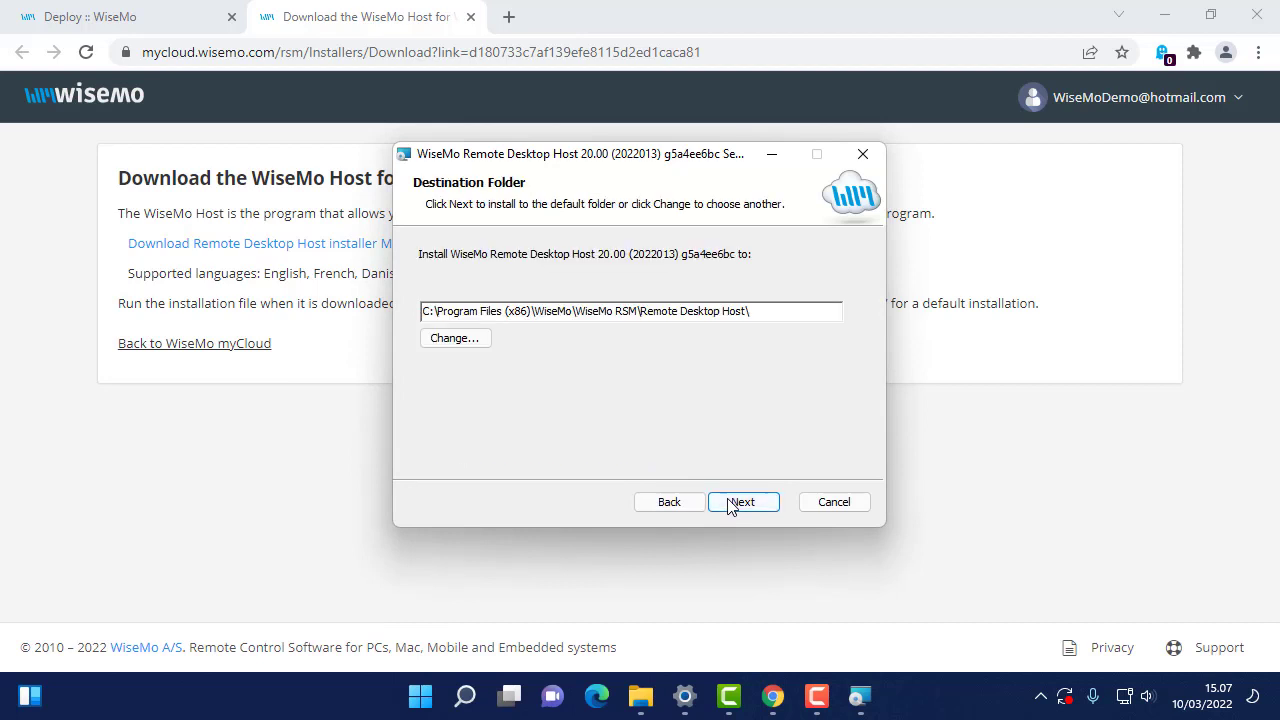
{"action": "left_click", "coordinate": [731, 506]}
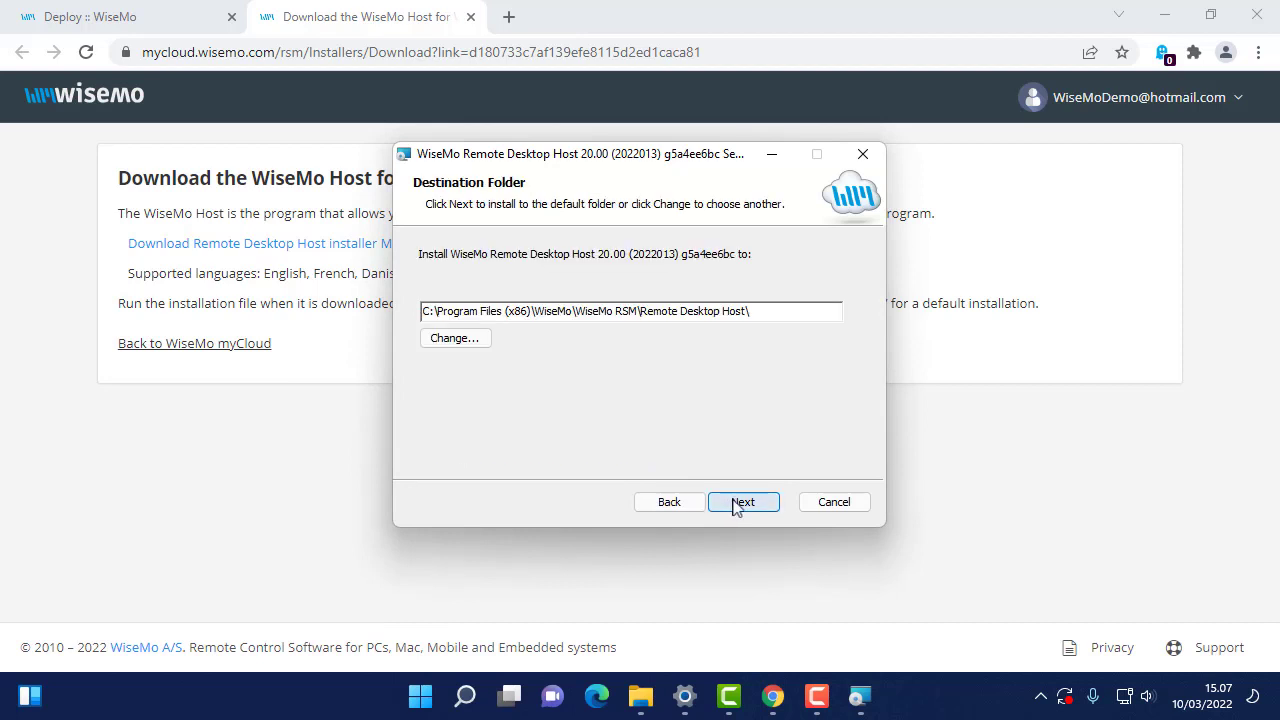
{"action": "left_click", "coordinate": [744, 508]}
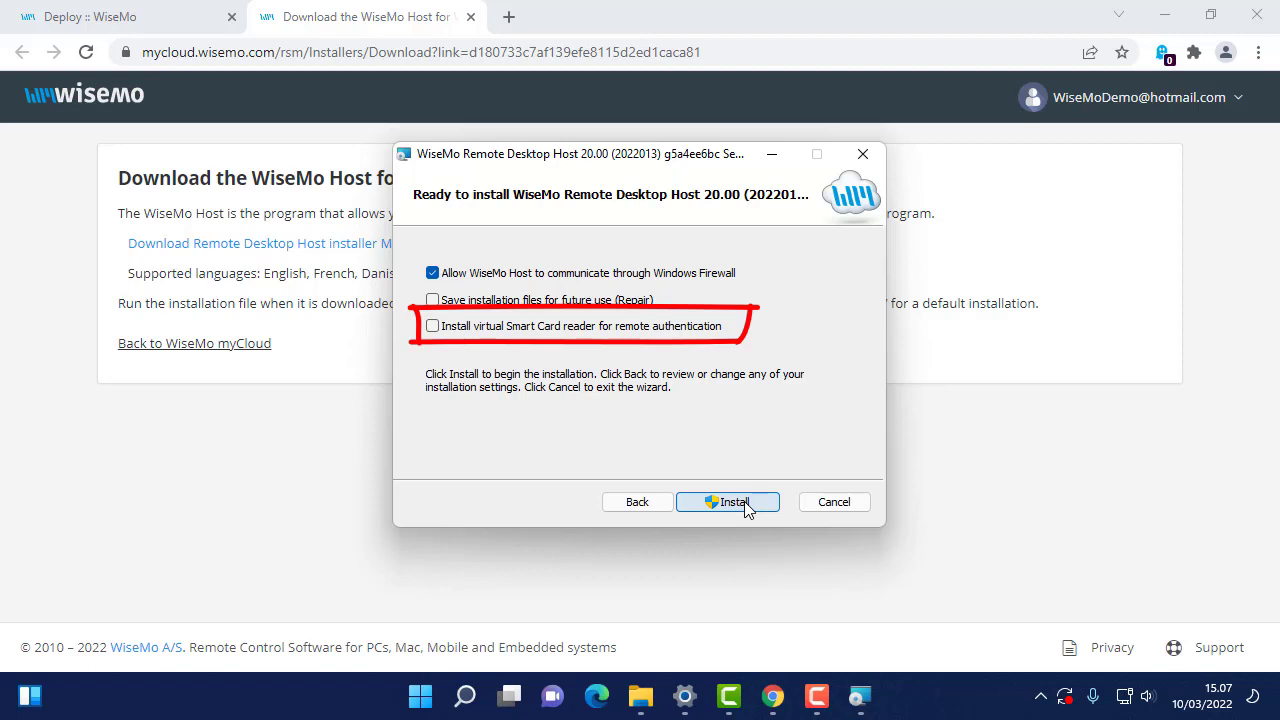
Step: Install the Host with the default options, authorise it with the admin account password, and finish setup with Open WiseMo Host Manager enabled
{"action": "left_click", "coordinate": [735, 502]}
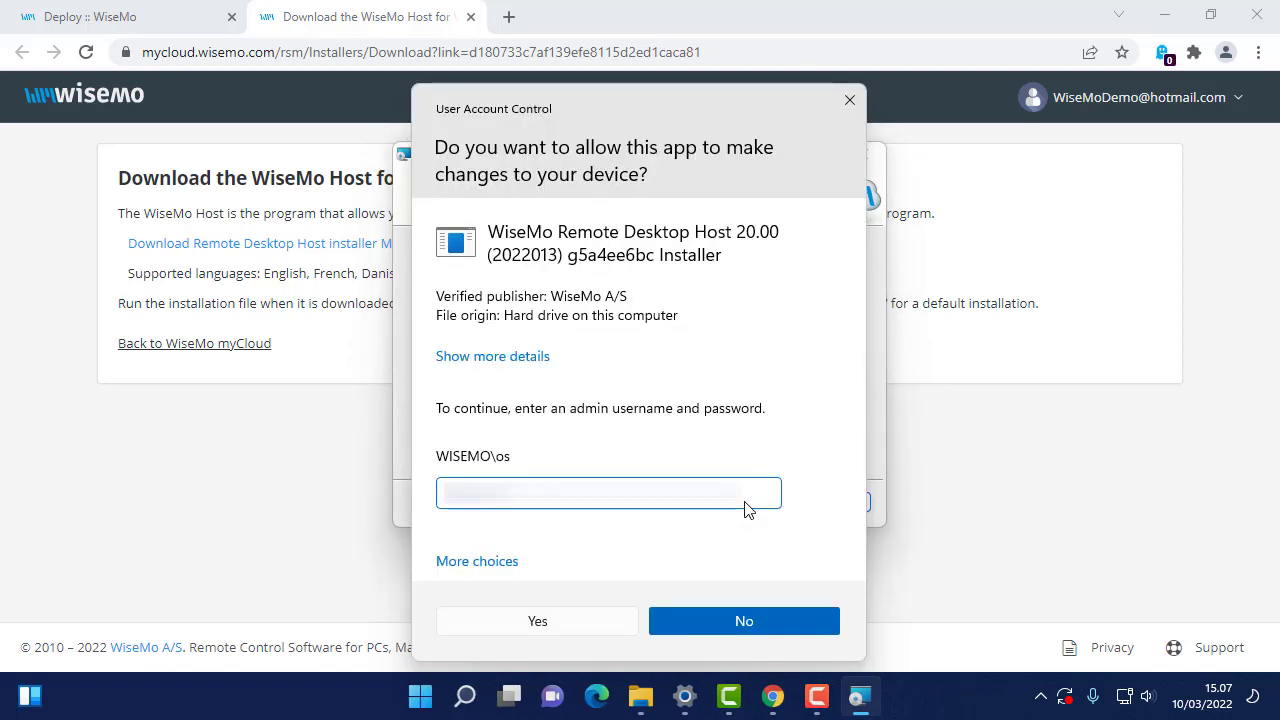
{"action": "type", "text": "•••••"}
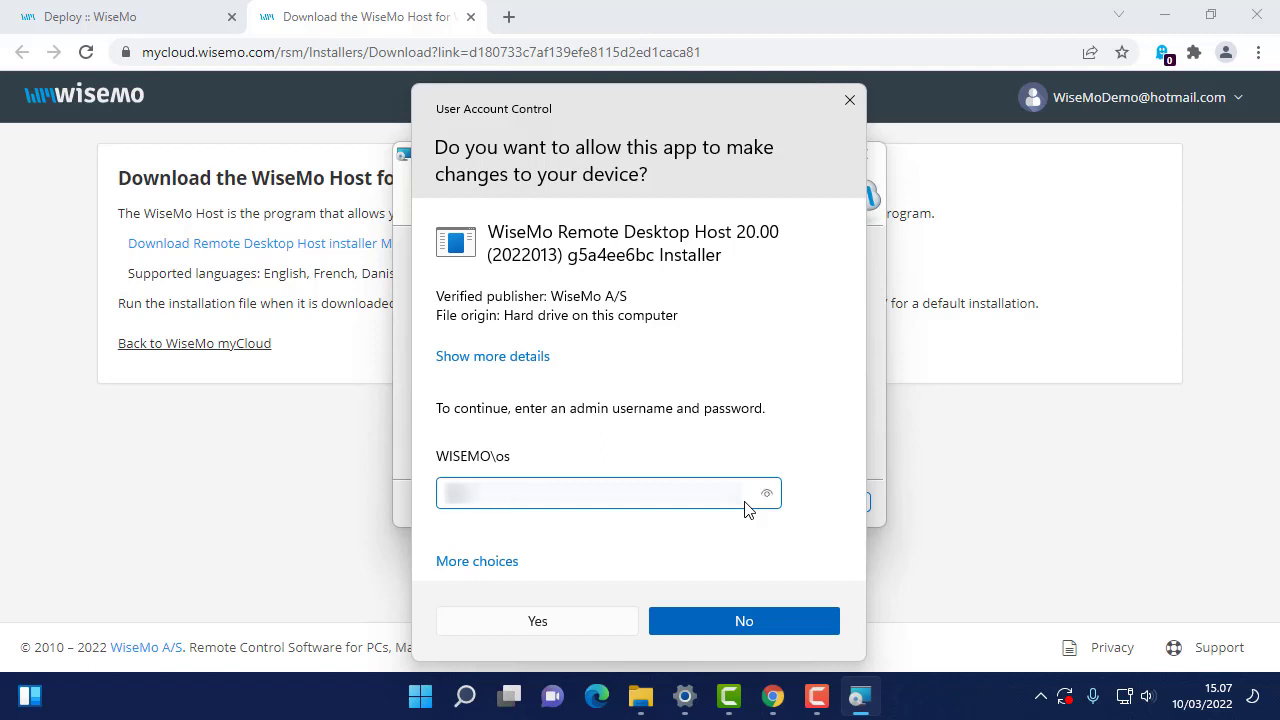
{"action": "type", "text": "•••"}
{"action": "type", "text": "••••••••••"}
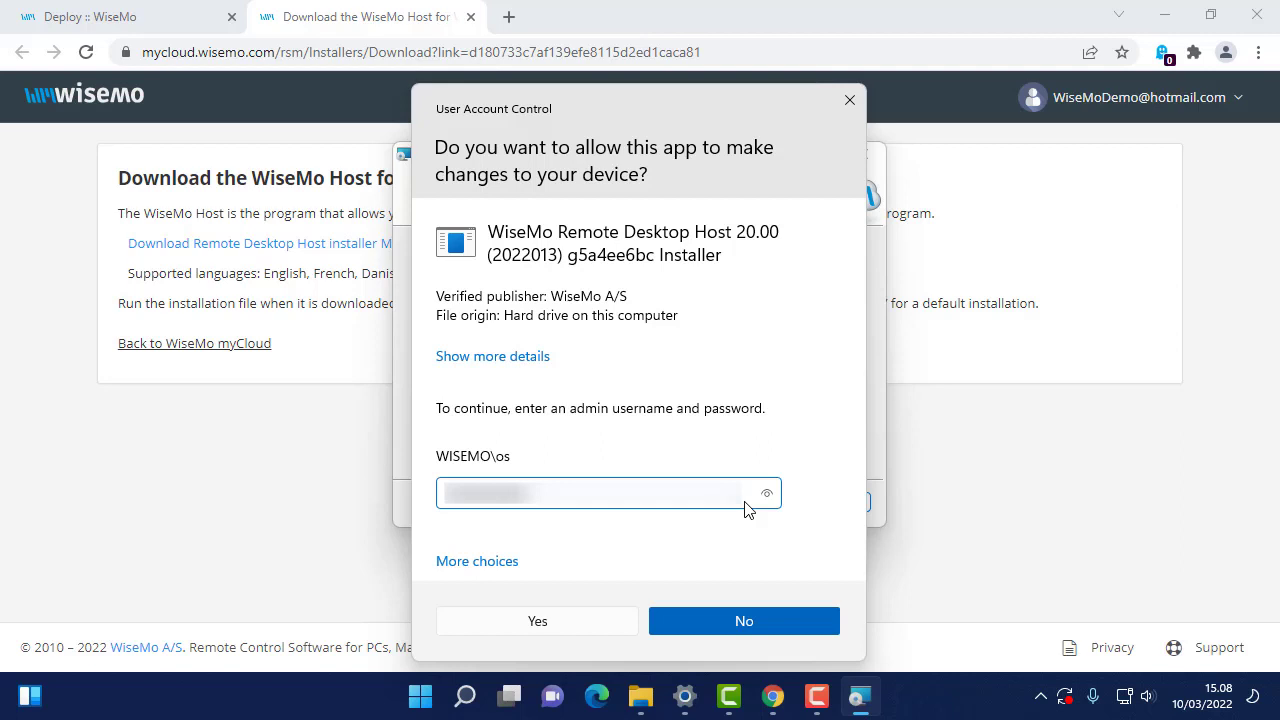
{"action": "left_click", "coordinate": [551, 622]}
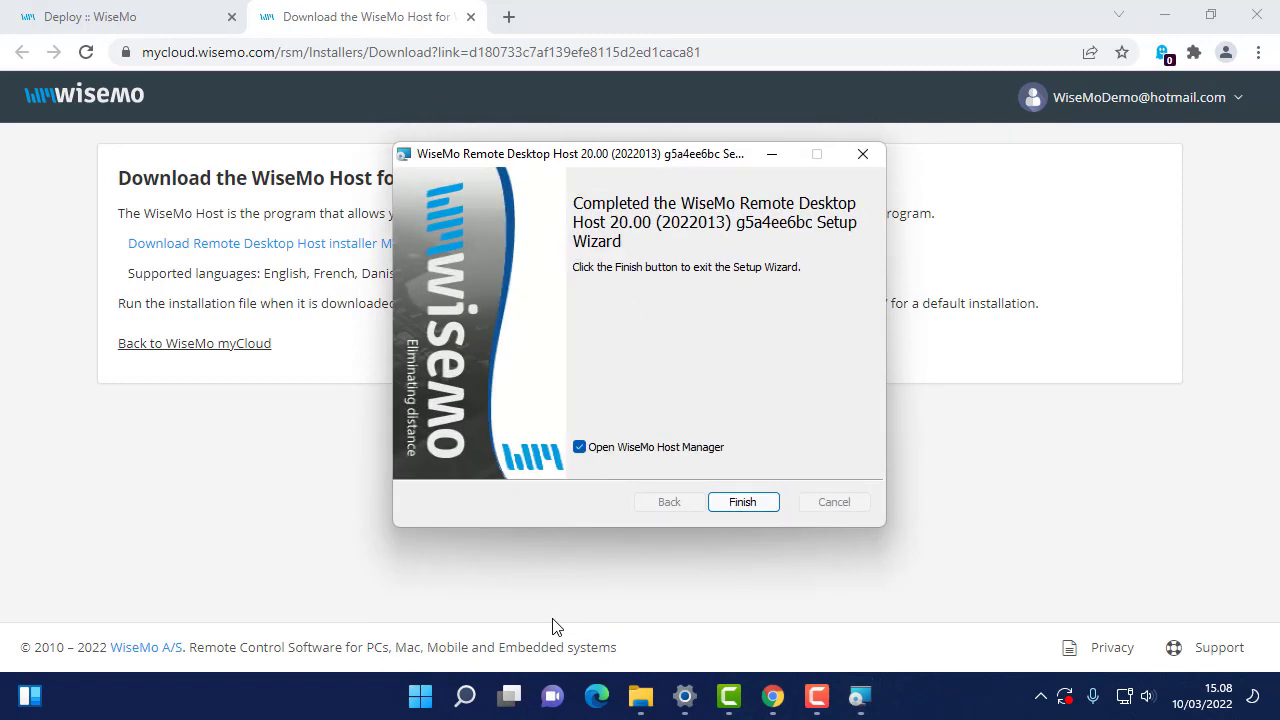
{"action": "left_click", "coordinate": [742, 502]}
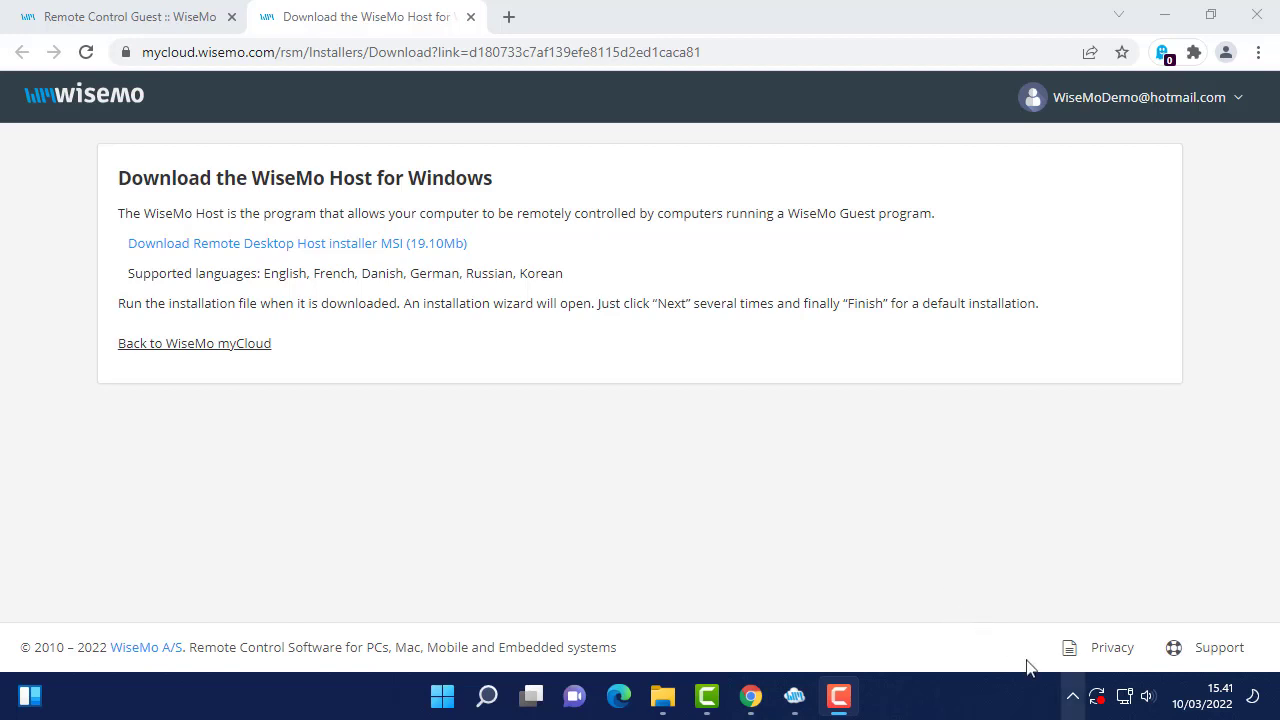
Step: Bring up the WiseMo Host Manager from the hidden system tray icons
{"action": "left_click", "coordinate": [1073, 700]}
{"action": "double_click", "coordinate": [1077, 642]}
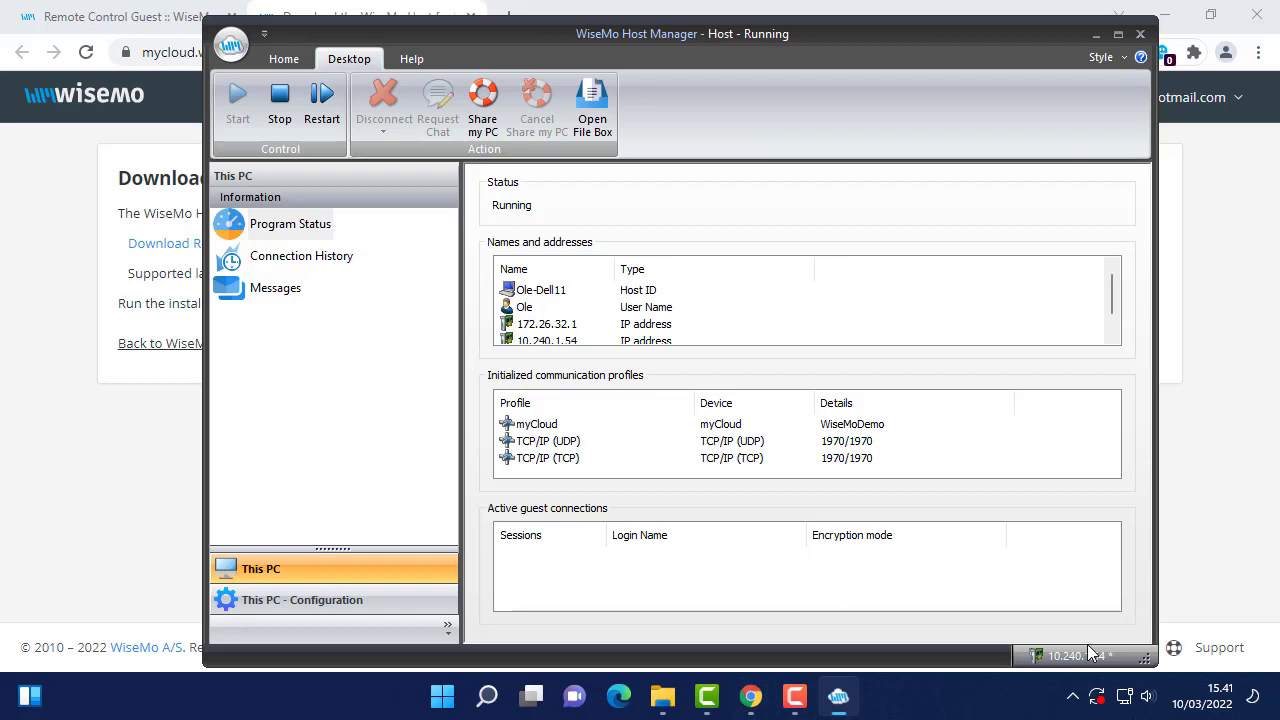
Step: Switch to the myCloud Remote Control Guest page in the browser and open the Access Rules under Device Access Control
{"action": "left_click", "coordinate": [110, 18]}
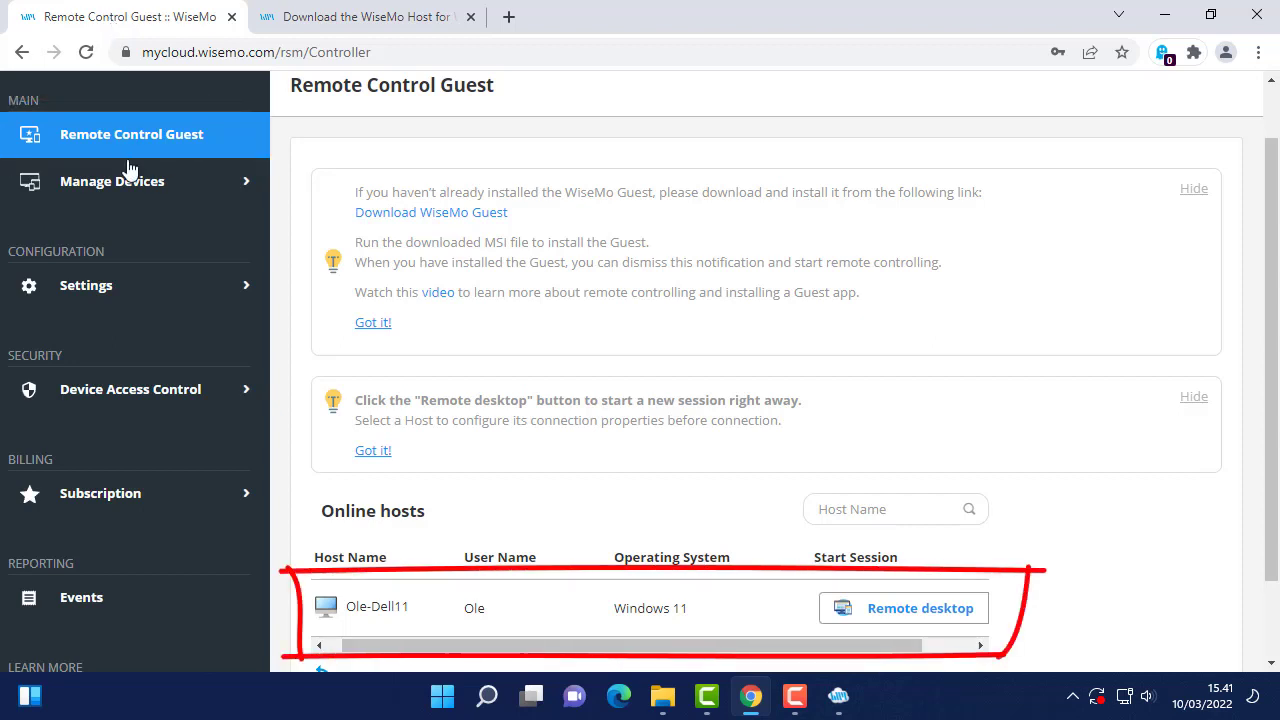
{"action": "left_click", "coordinate": [137, 403]}
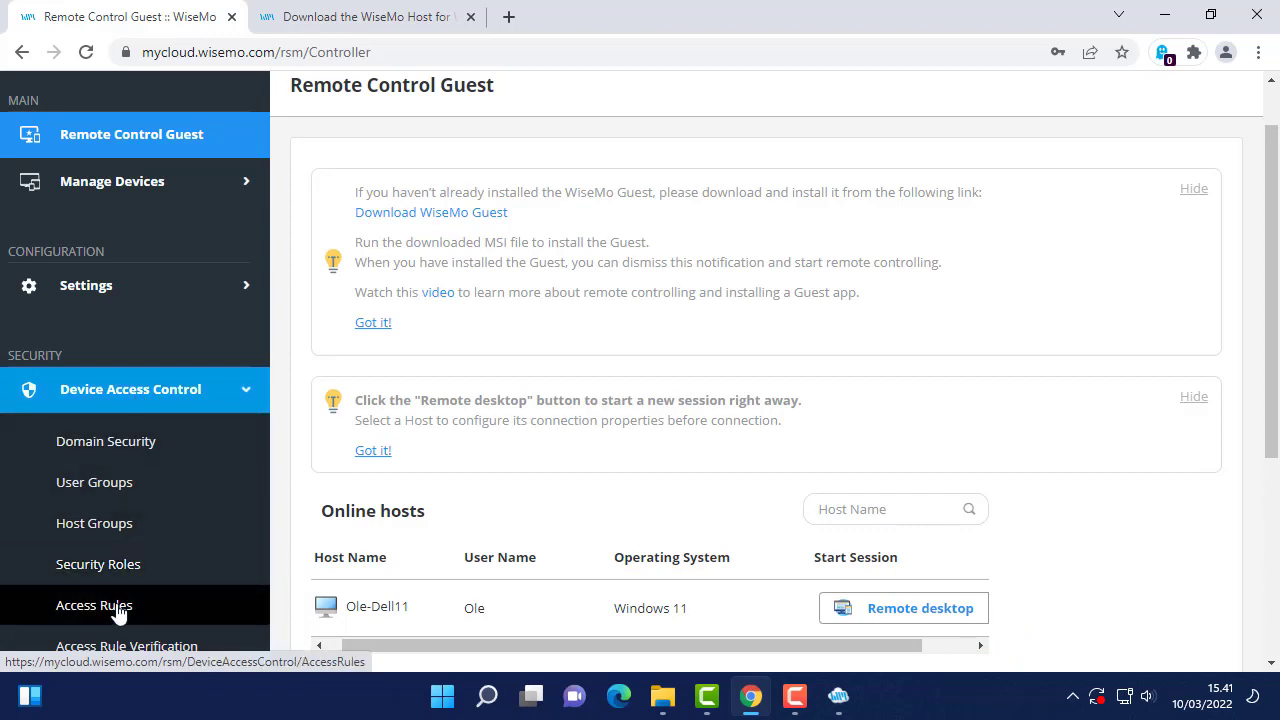
{"action": "left_click", "coordinate": [120, 612]}
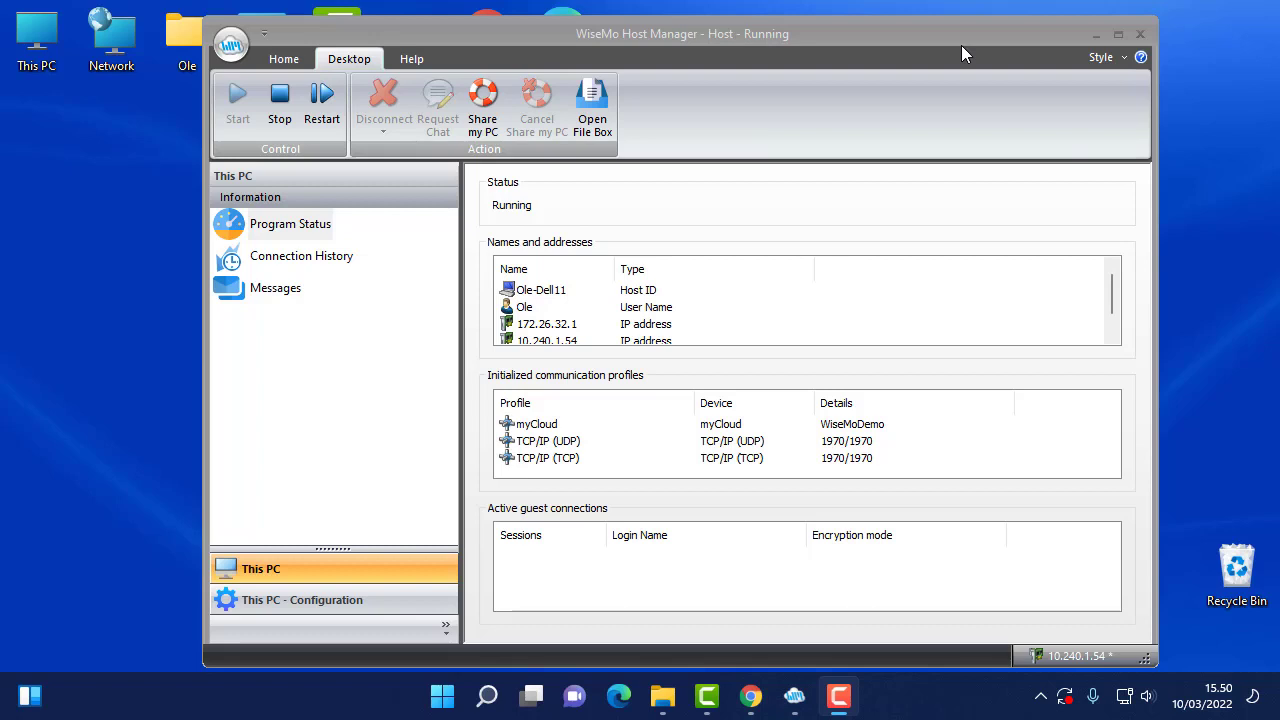
Step: In the WiseMo Host Manager, review the Connection History, the Messages and the General program options of this PC
{"action": "left_click", "coordinate": [266, 266]}
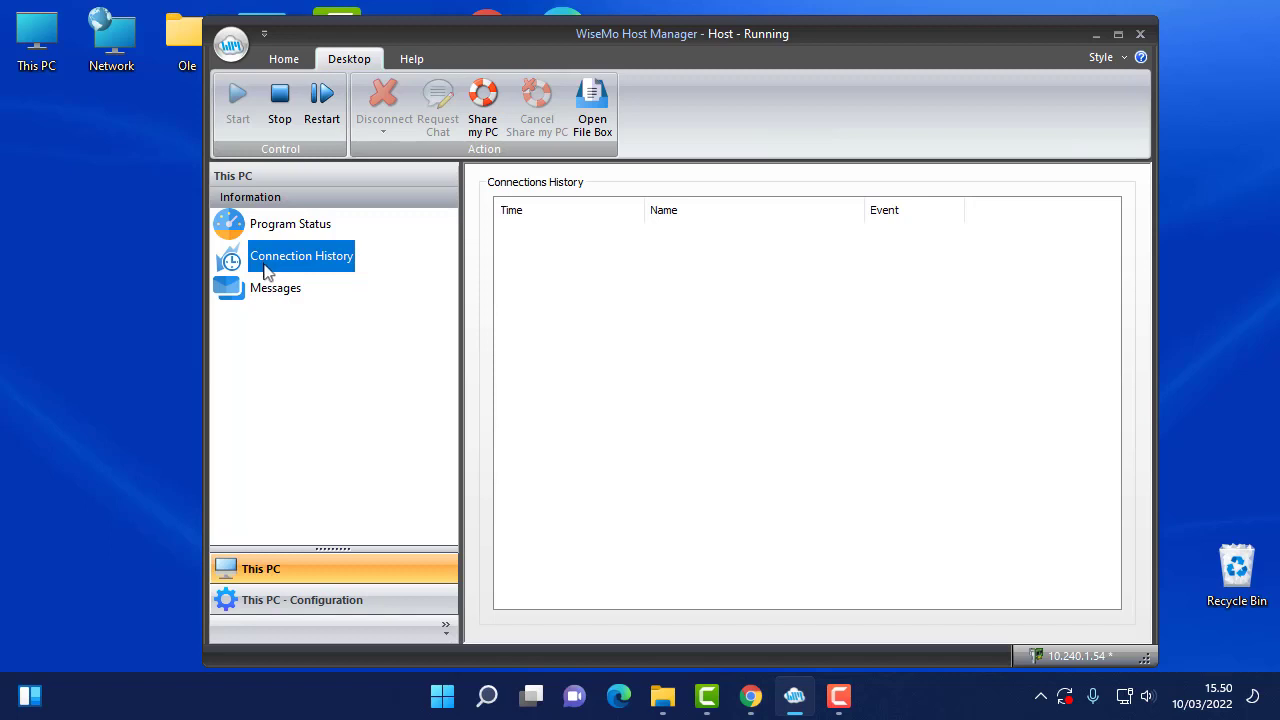
{"action": "left_click", "coordinate": [270, 298]}
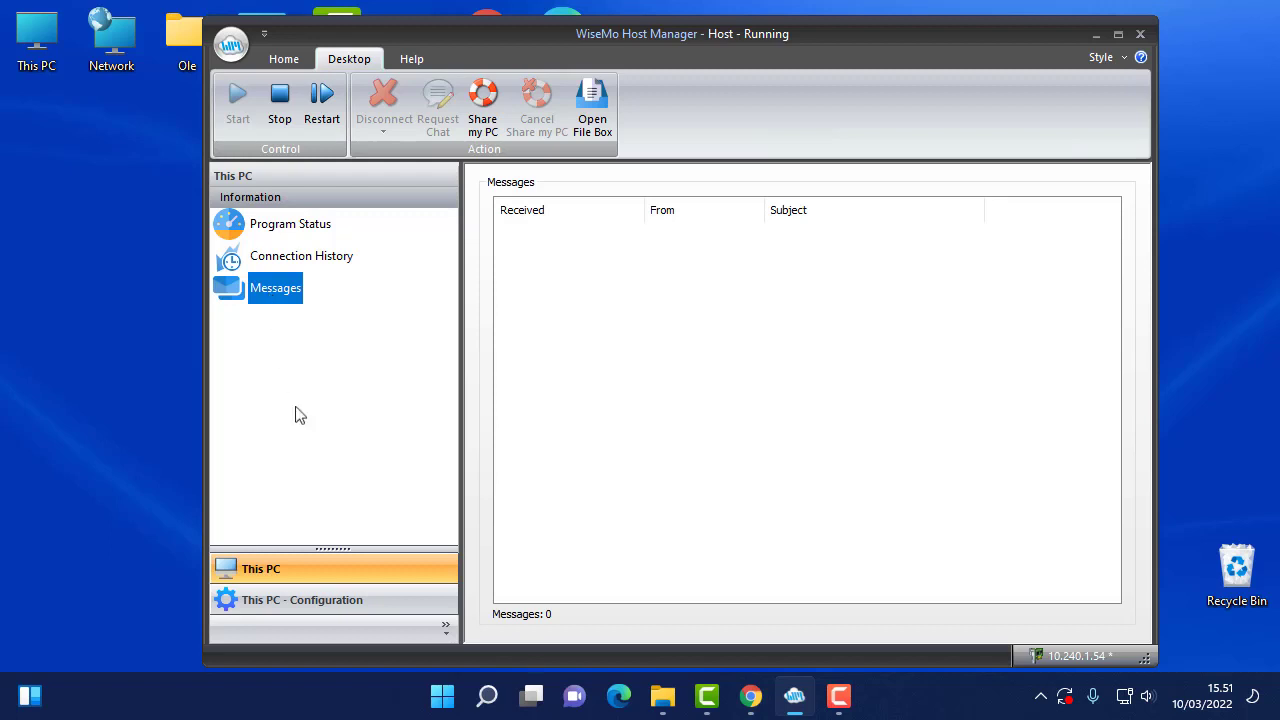
{"action": "left_click", "coordinate": [343, 600]}
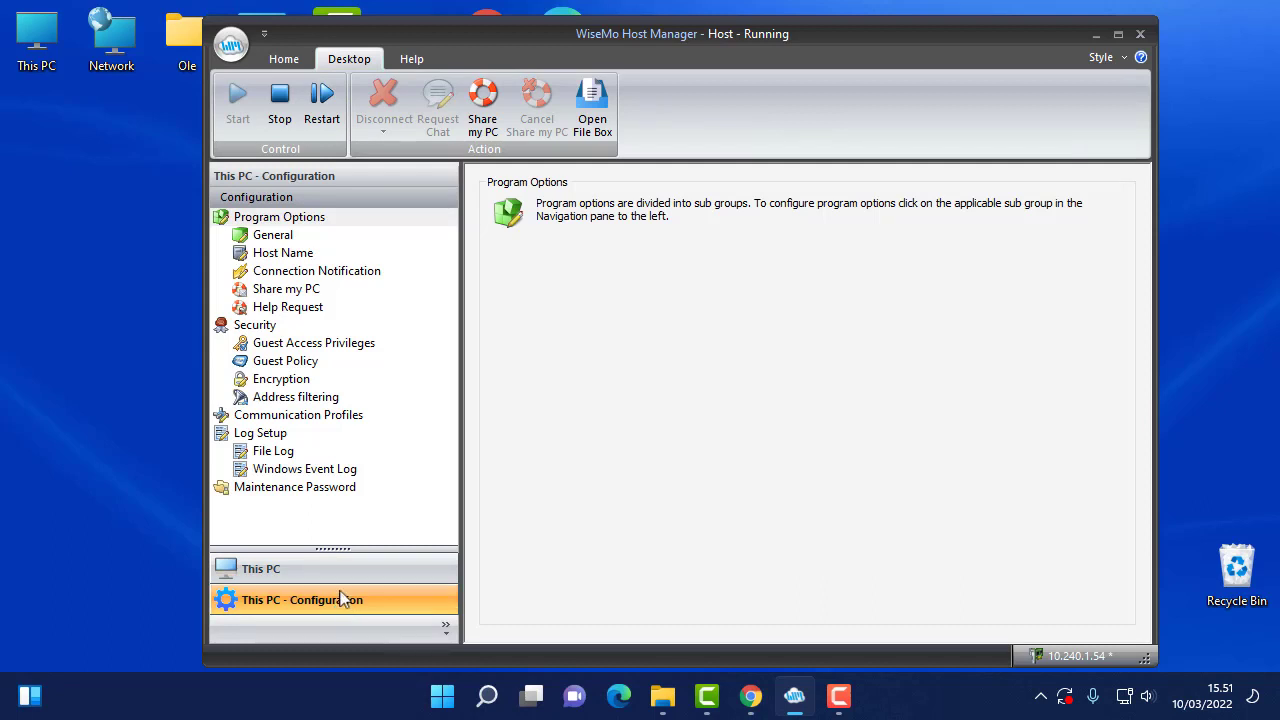
{"action": "left_click", "coordinate": [273, 236]}
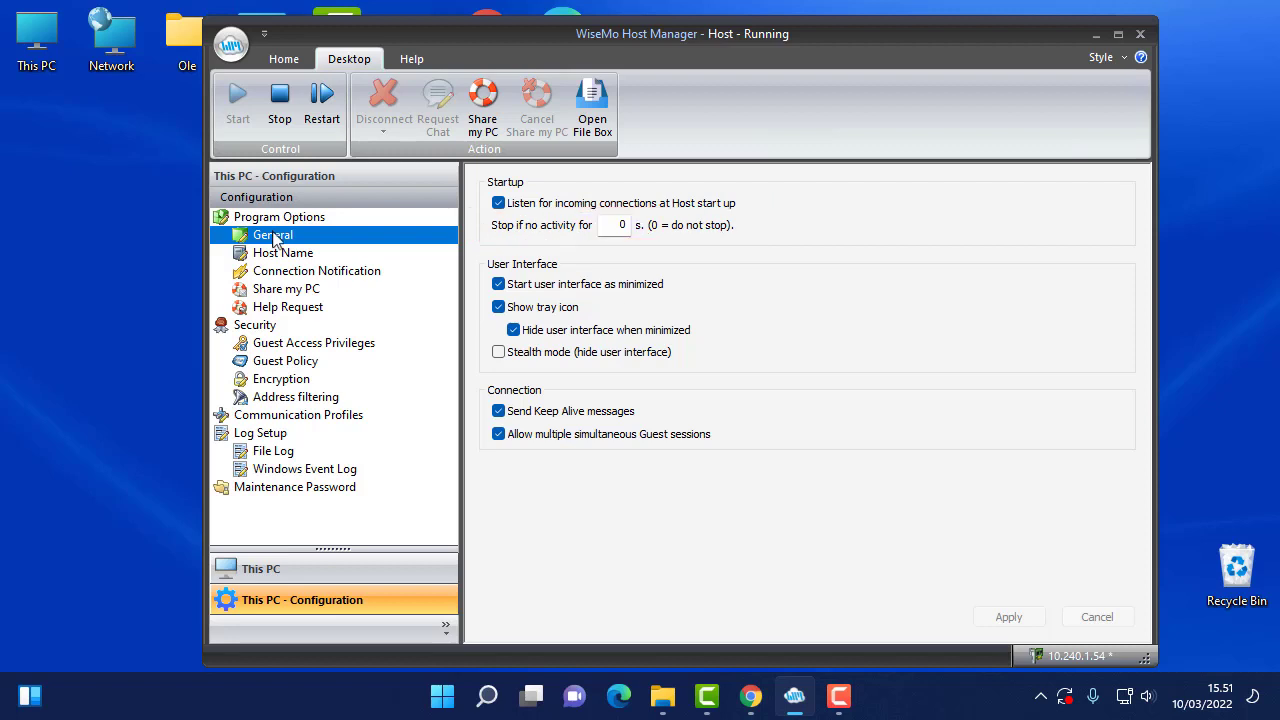
Step: Try naming the host Cp instead of using the Windows computer name
{"action": "left_click", "coordinate": [280, 258]}
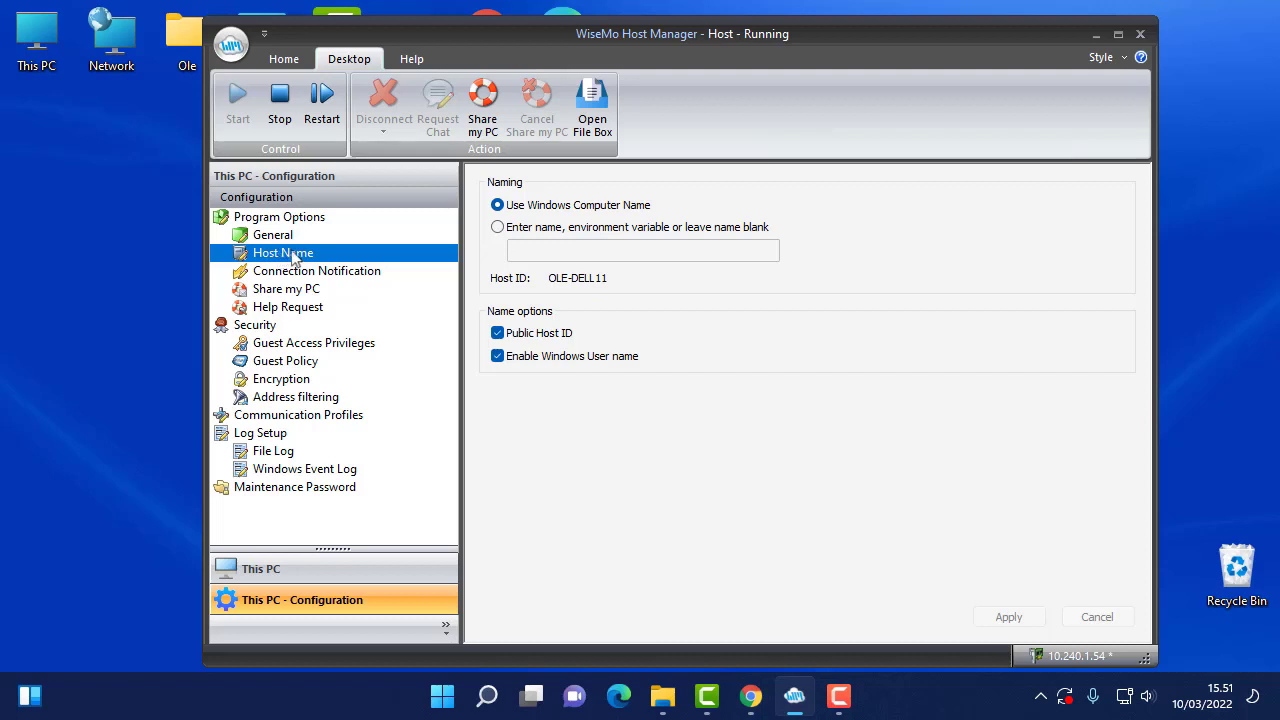
{"action": "left_click", "coordinate": [497, 227]}
{"action": "left_click", "coordinate": [532, 247]}
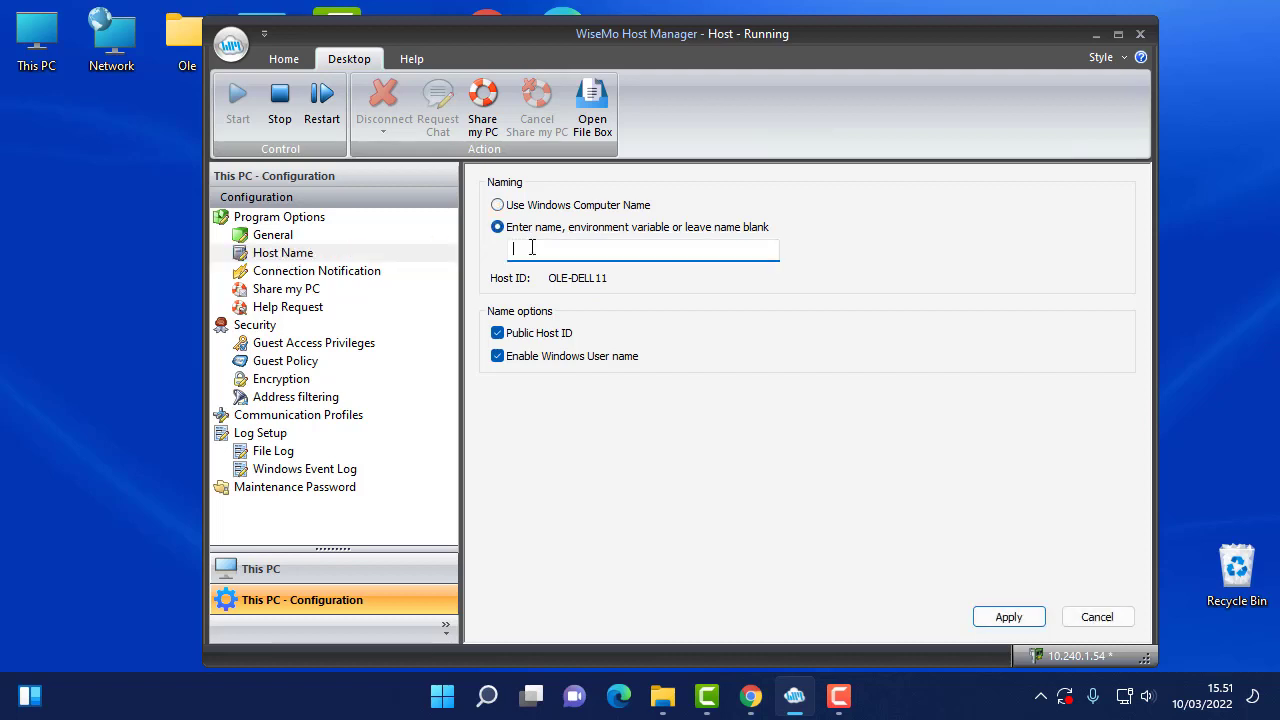
{"action": "type", "text": "Cp"}
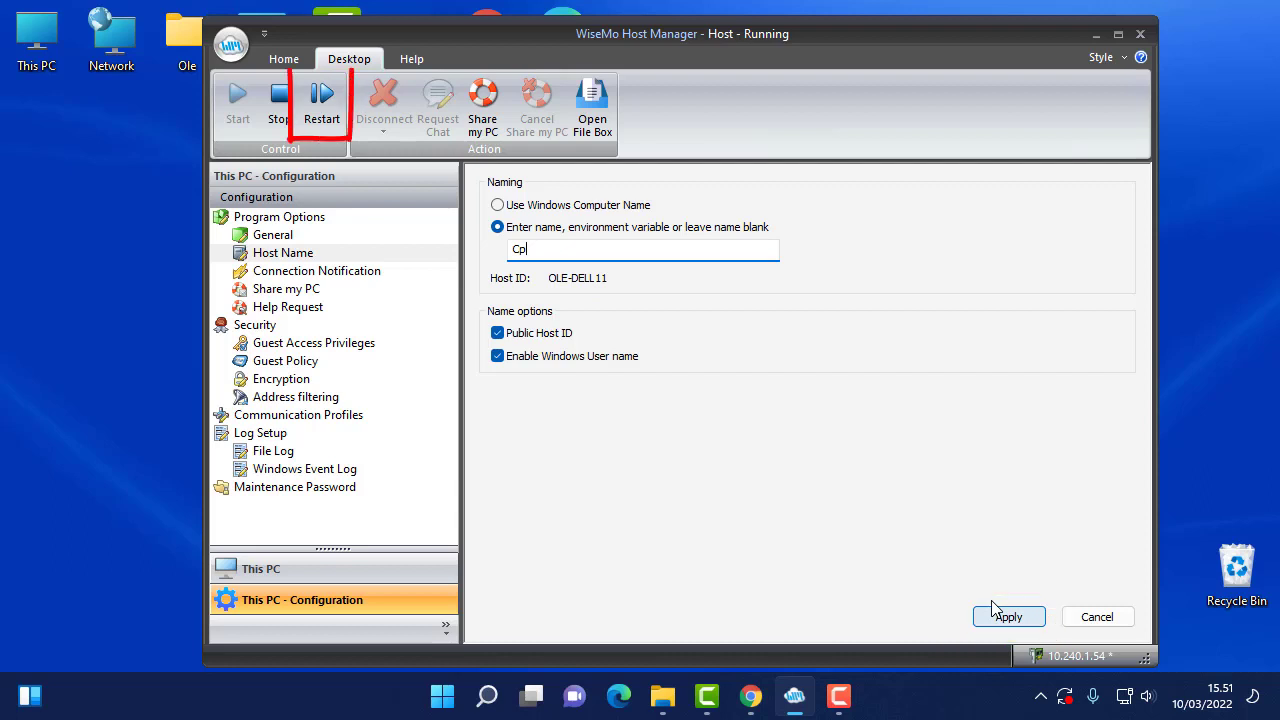
{"action": "left_click", "coordinate": [1057, 619]}
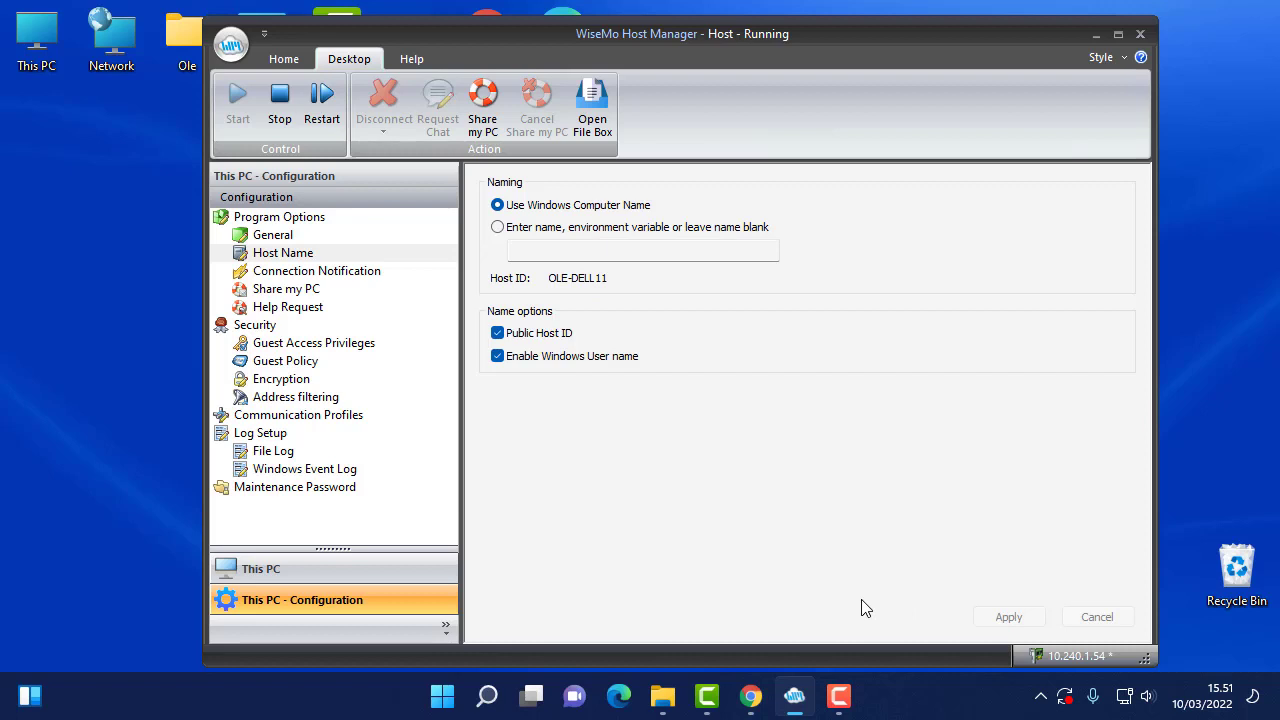
Step: Set the Guest Access Authentication Method to Windows Security Management in the Guest Access Privileges
{"action": "left_click", "coordinate": [360, 346]}
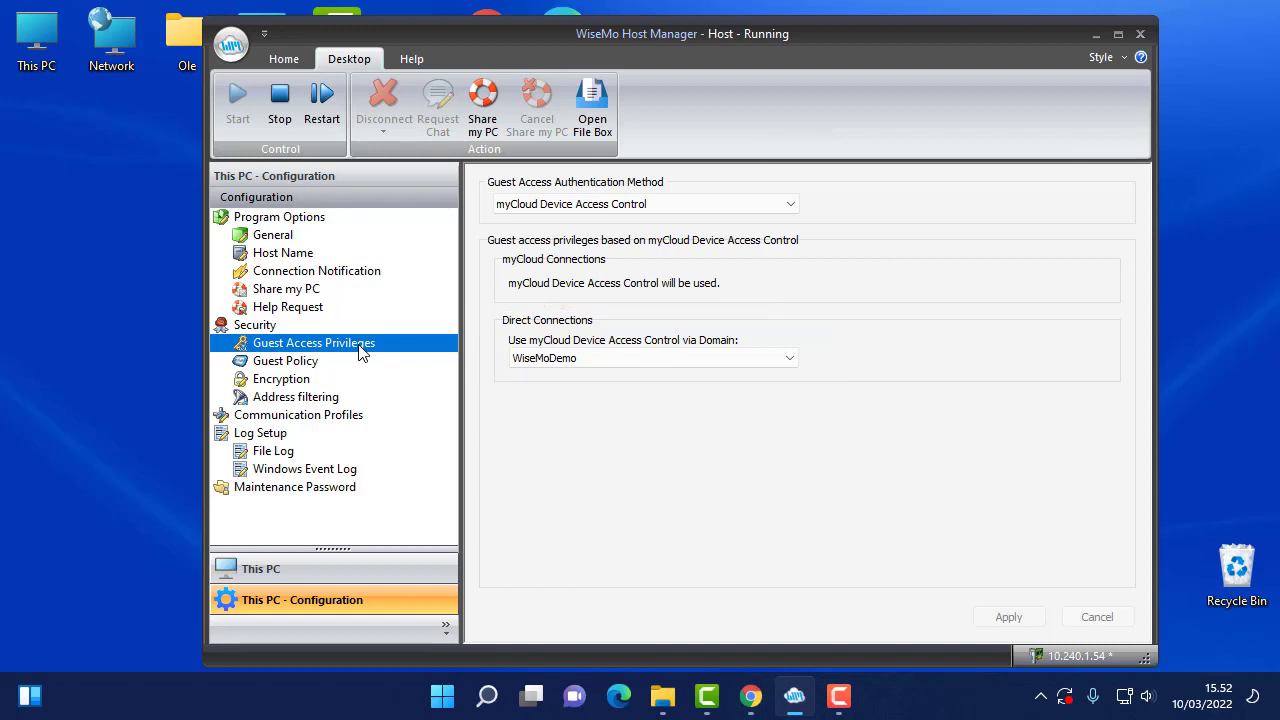
{"action": "left_click", "coordinate": [790, 204]}
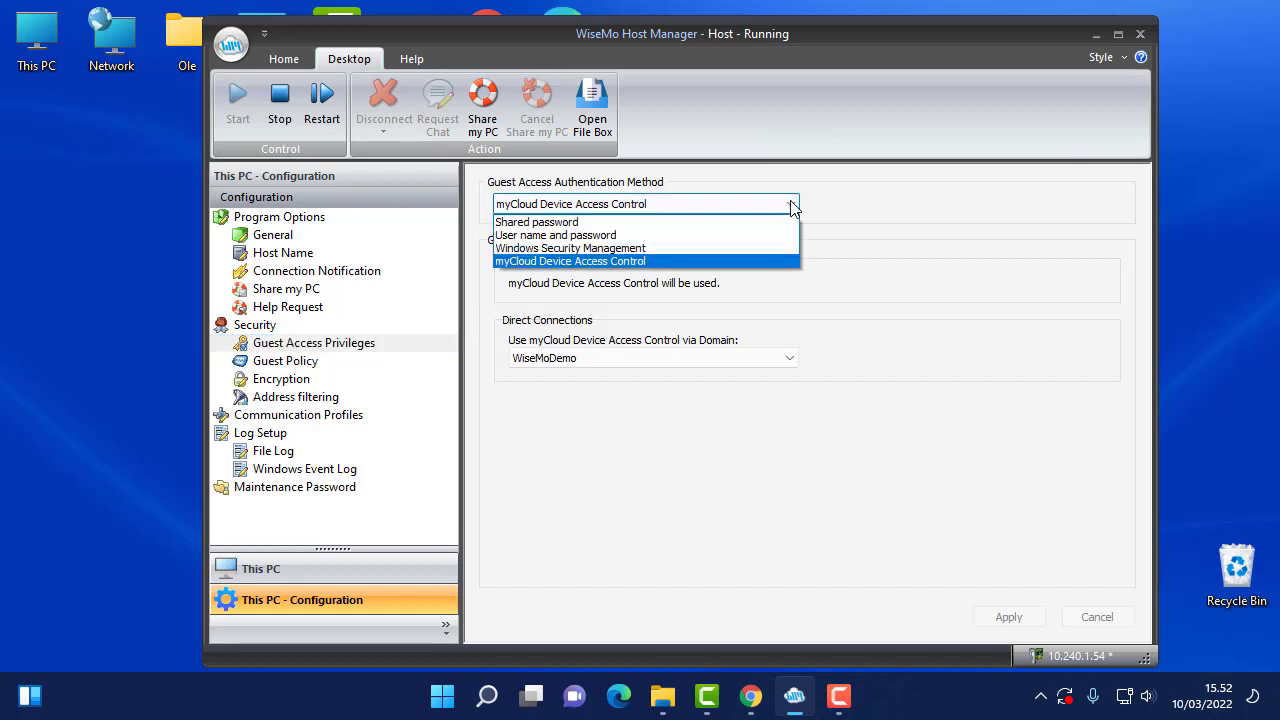
{"action": "left_click", "coordinate": [663, 248]}
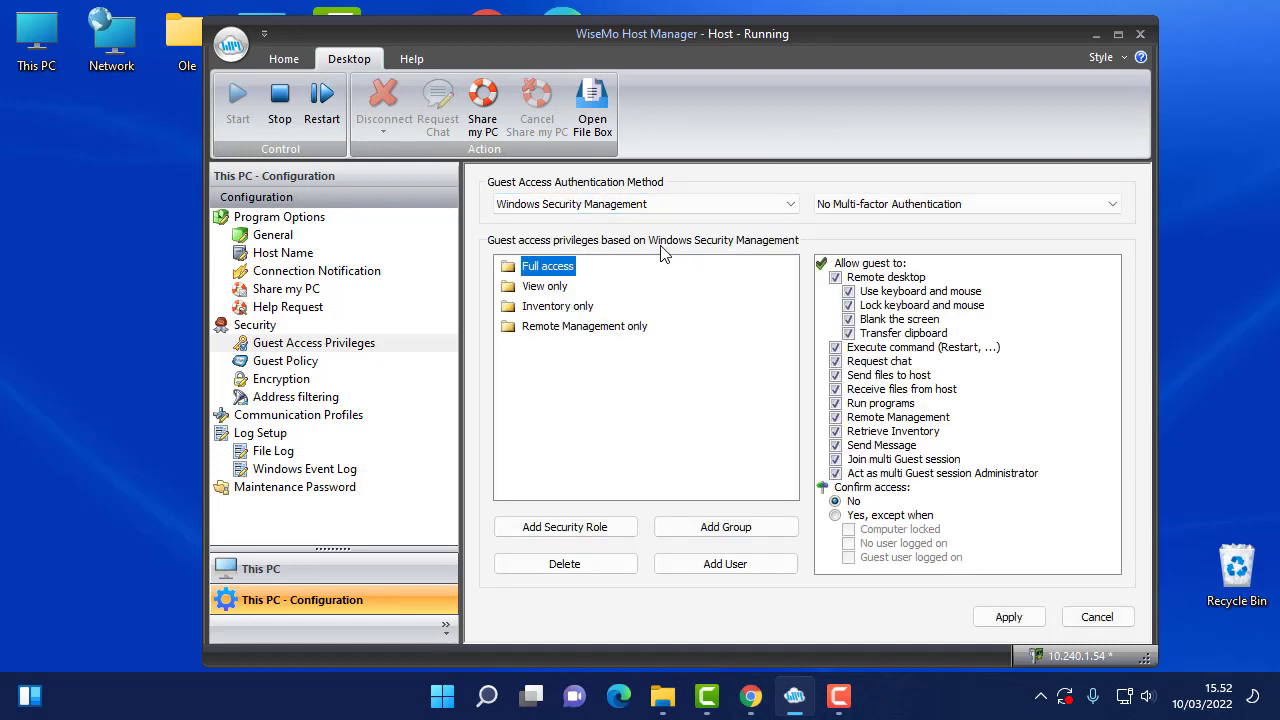
Step: Try adding a user to the Full access security role
{"action": "right_click", "coordinate": [560, 270]}
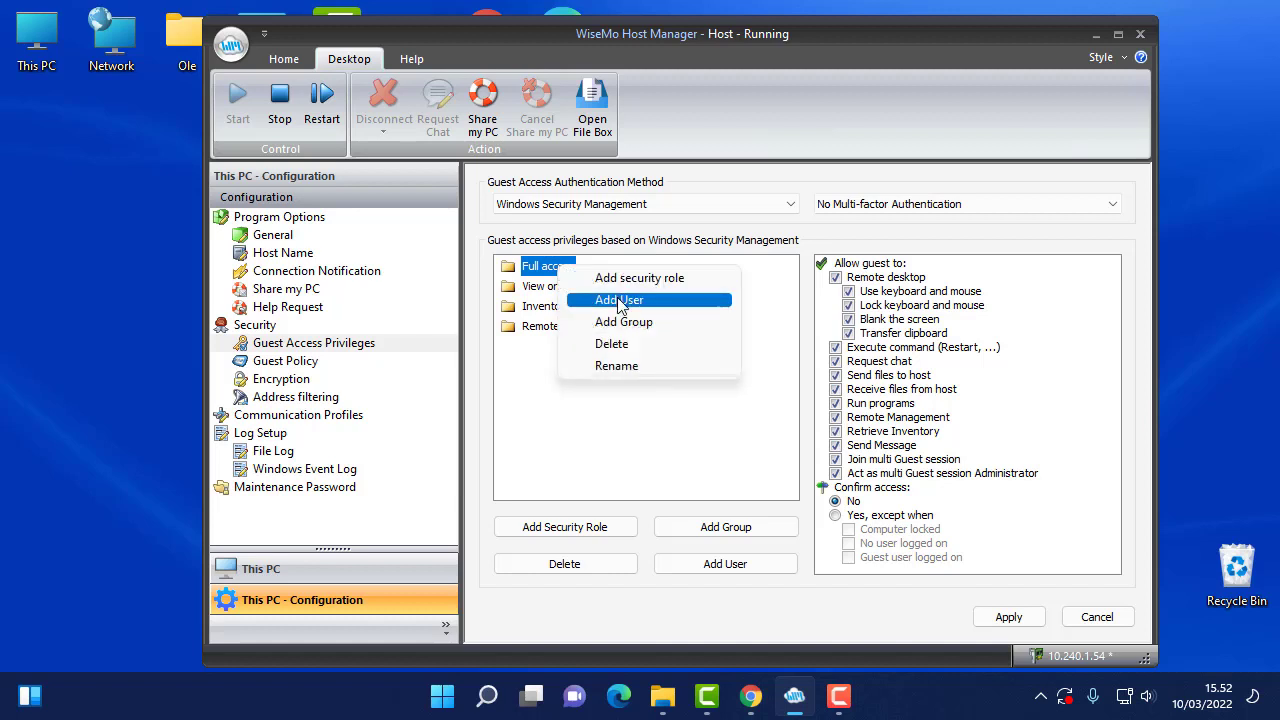
{"action": "left_click", "coordinate": [618, 300]}
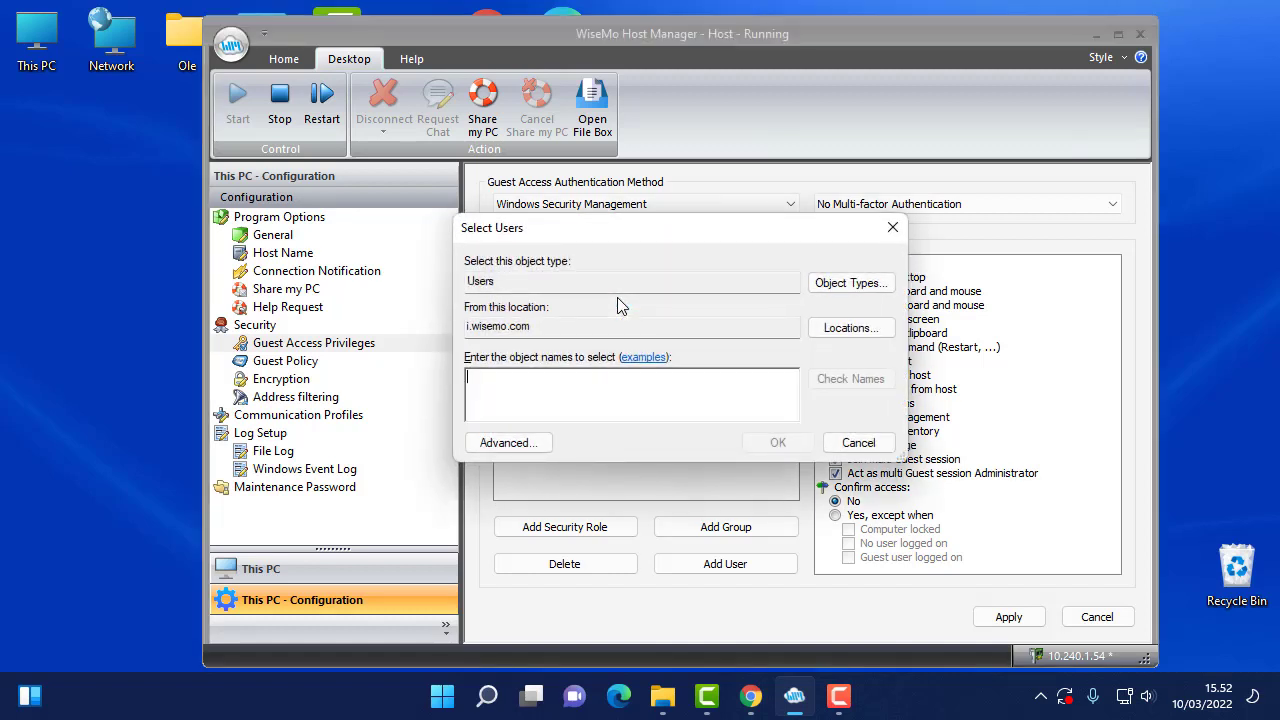
{"action": "left_click", "coordinate": [858, 444]}
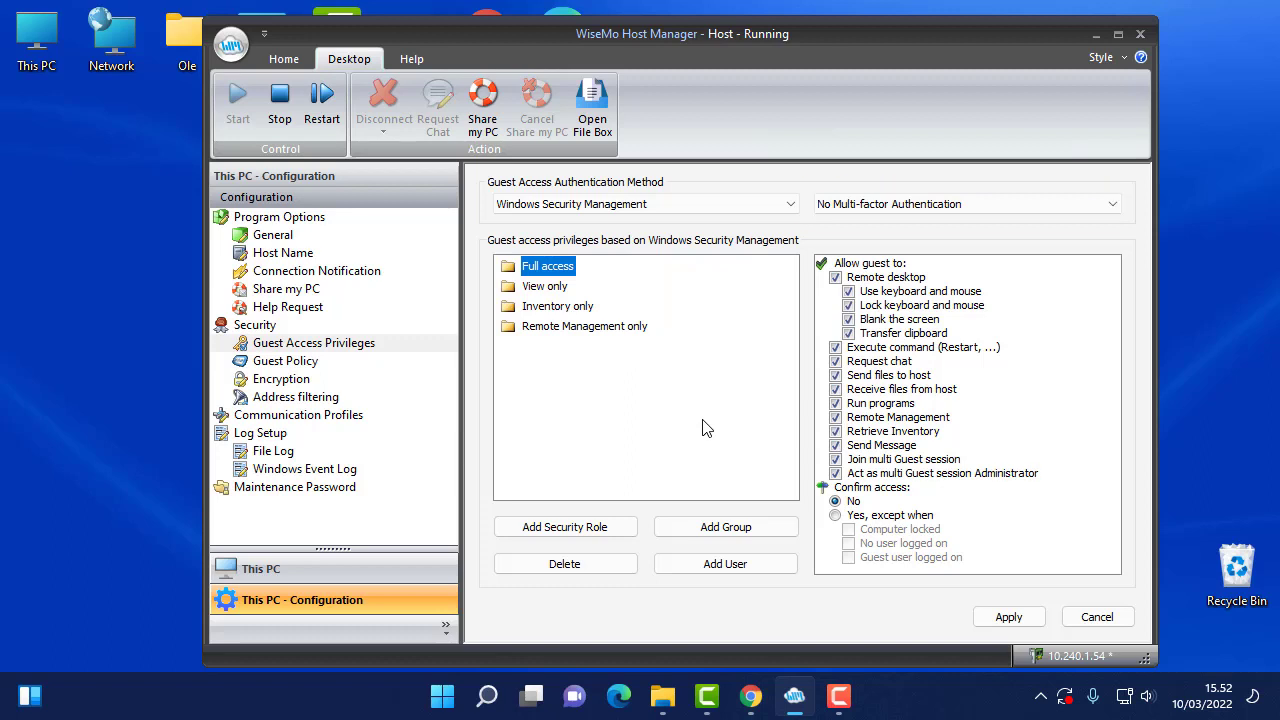
Step: Examine the File Log event list and the Windows Event Log destination settings
{"action": "left_click", "coordinate": [262, 452]}
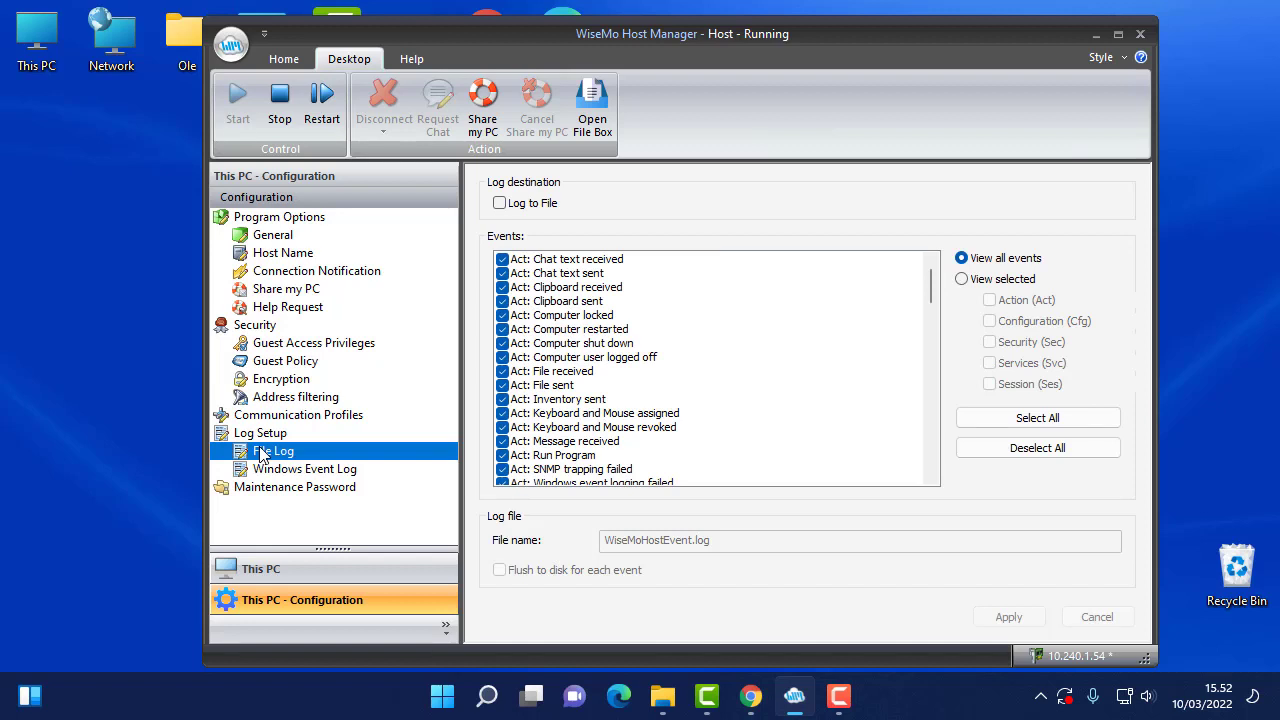
{"action": "scroll", "coordinate": [567, 382], "scroll_direction": "down", "scroll_amount": 2}
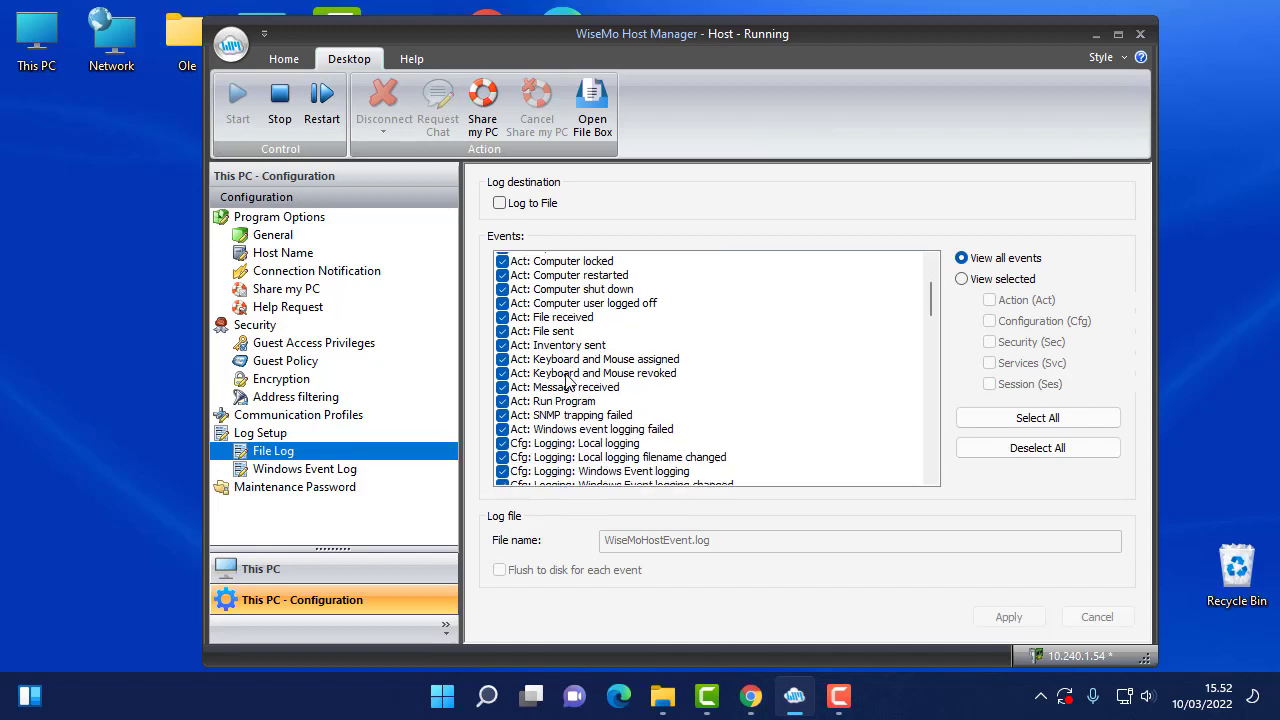
{"action": "scroll", "coordinate": [567, 382], "scroll_direction": "down", "scroll_amount": 7}
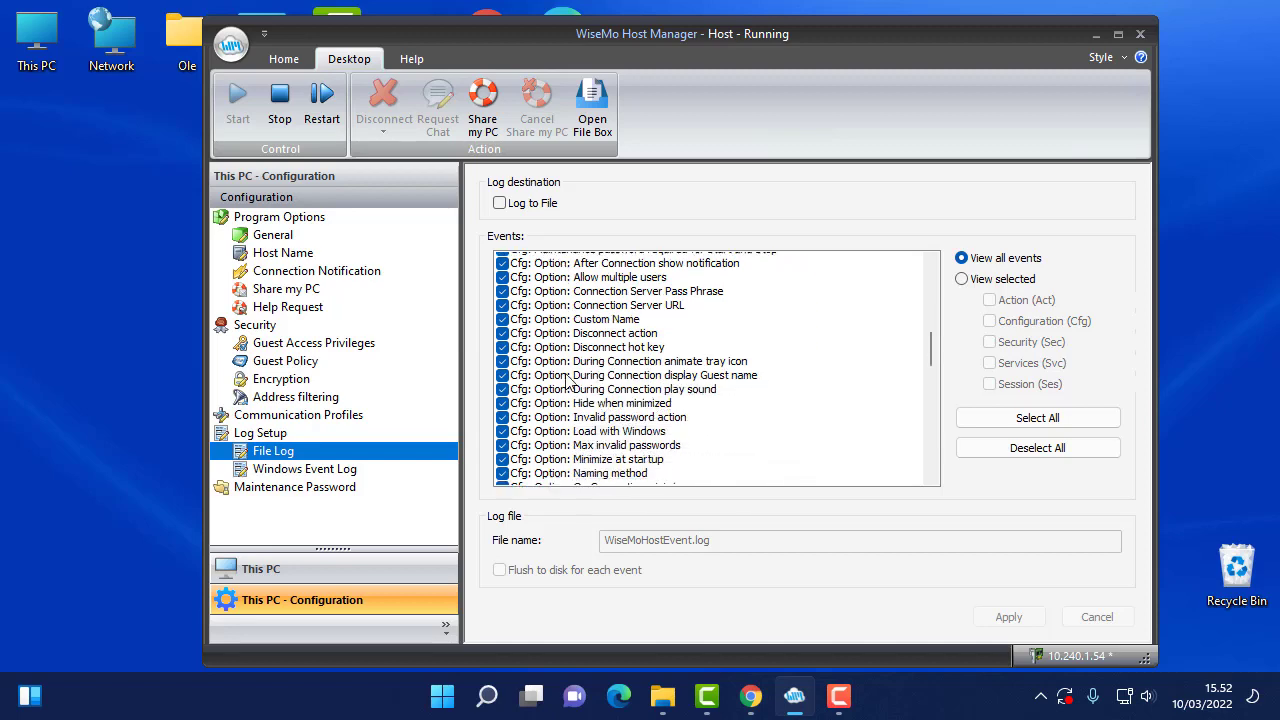
{"action": "scroll", "coordinate": [566, 382], "scroll_direction": "down", "scroll_amount": 3}
{"action": "left_click", "coordinate": [305, 469]}
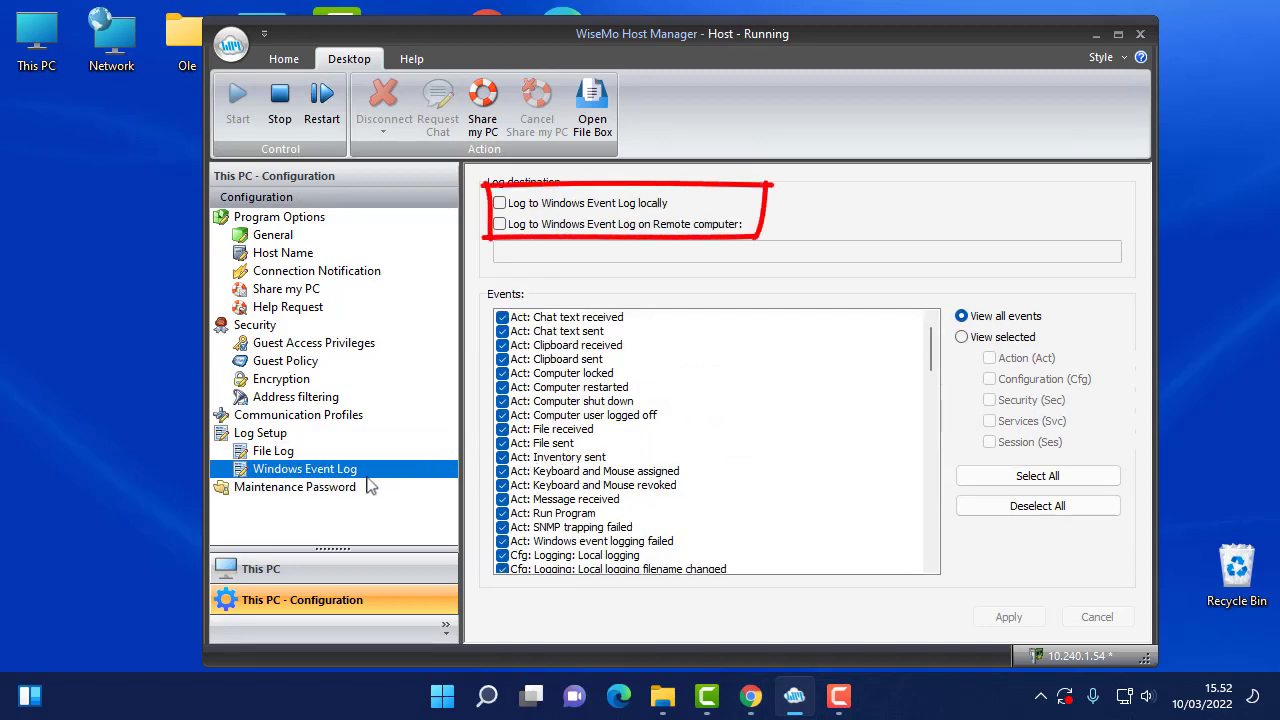
Step: Open the Maintenance Password settings
{"action": "left_click", "coordinate": [296, 488]}
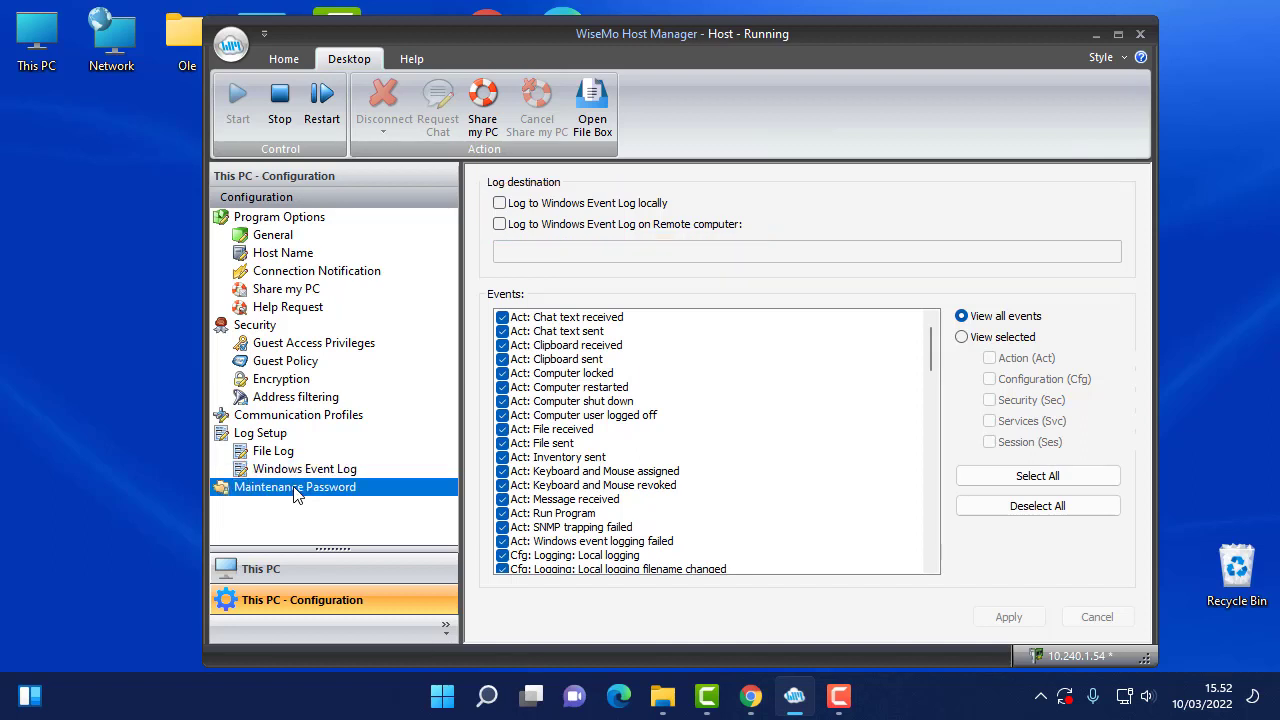